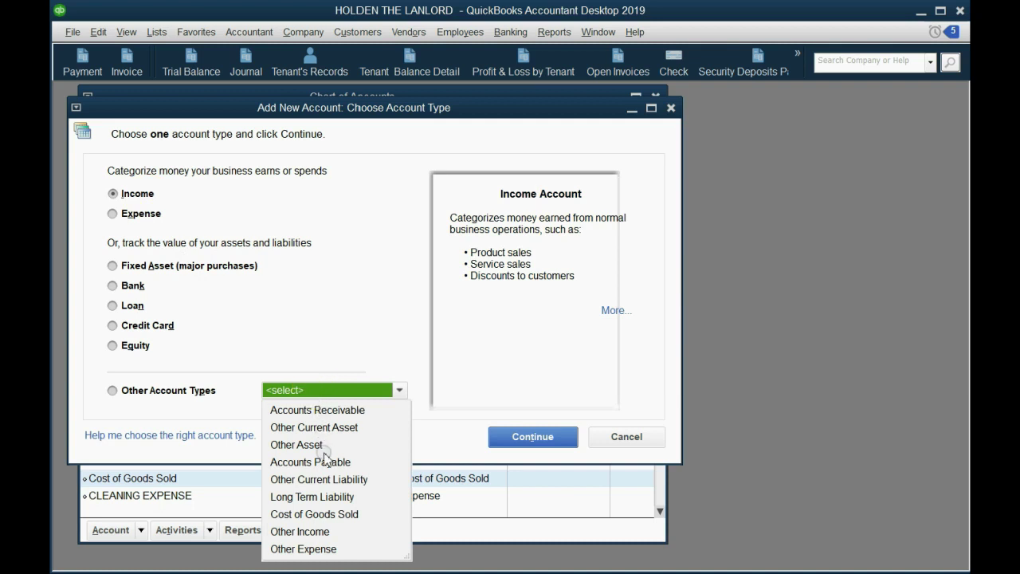
- Create an Other Income account named GAIN ON SALE OF PROPERTY and save it, continuing to another new account
left_click(299, 532)
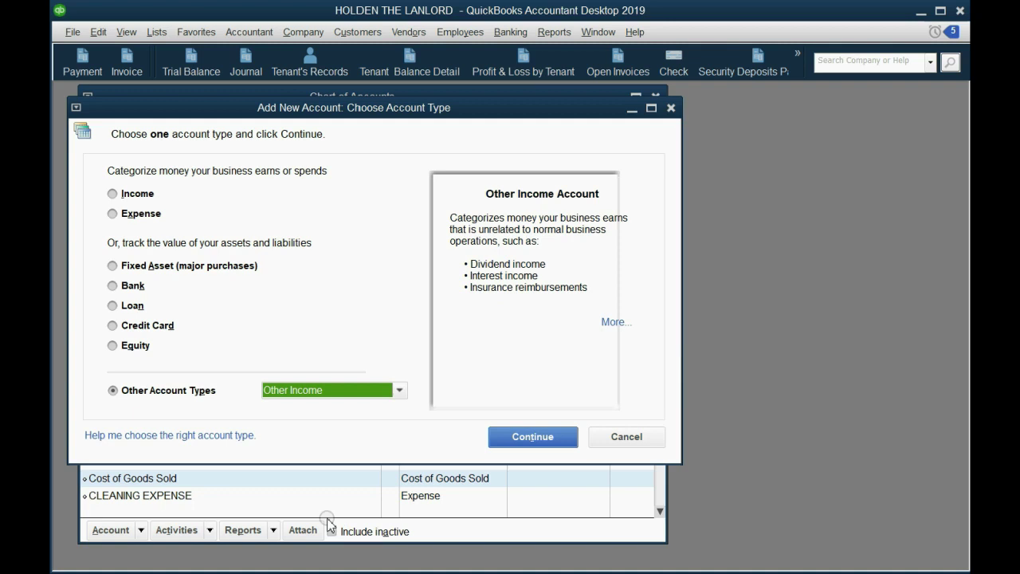
left_click(518, 437)
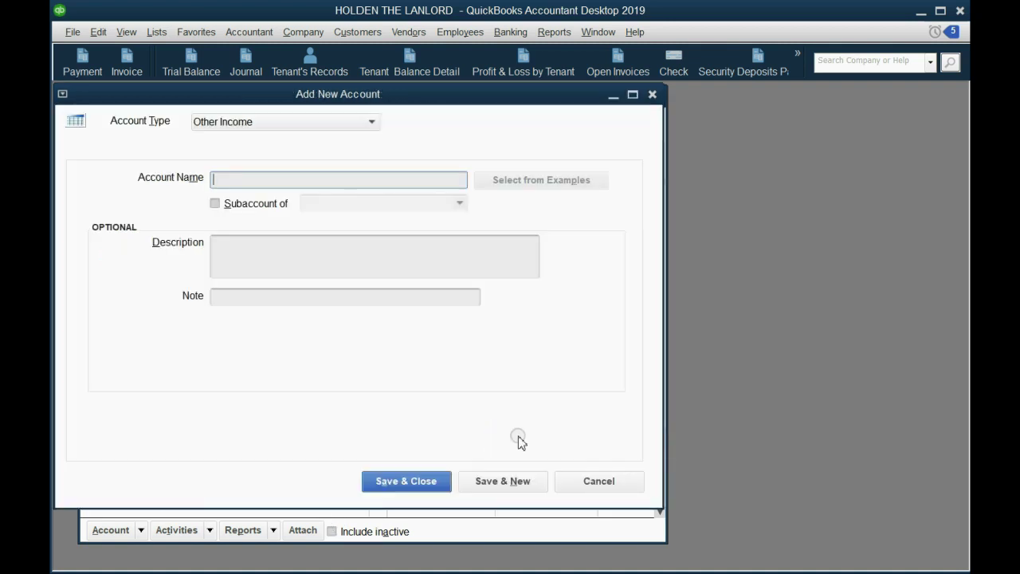
left_click(387, 177)
type("GA")
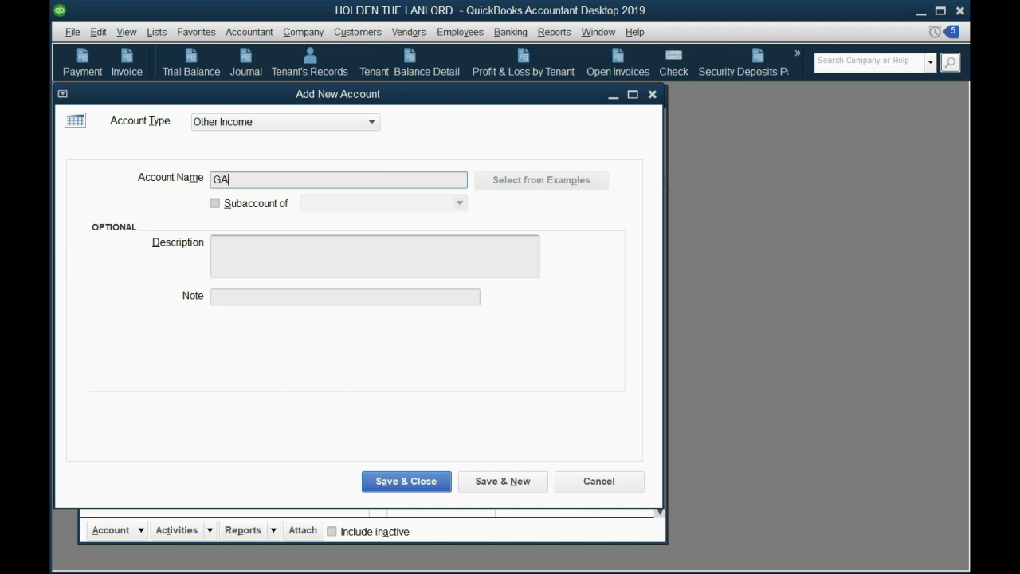
type("IN ON SALE OF P")
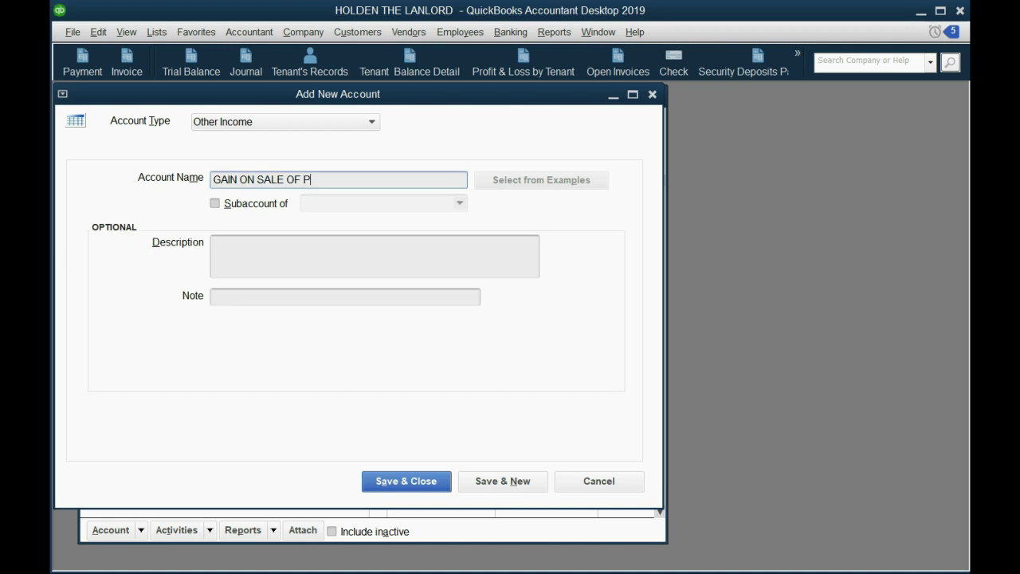
type("ROPERTY")
left_click(485, 482)
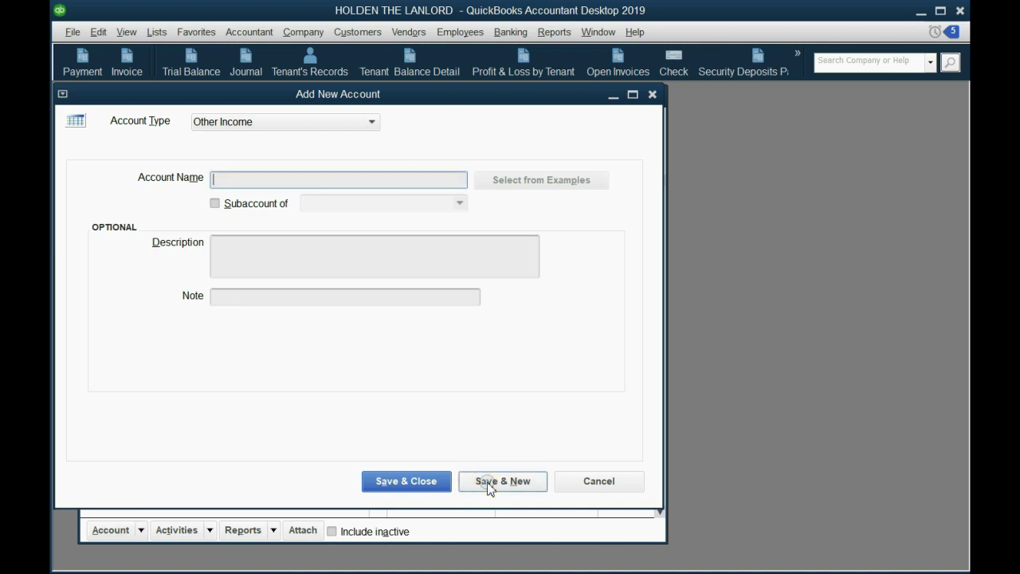
- Create an Other Expense account named LOSS ON SALE OF PROPERTY and save it
left_click(353, 121)
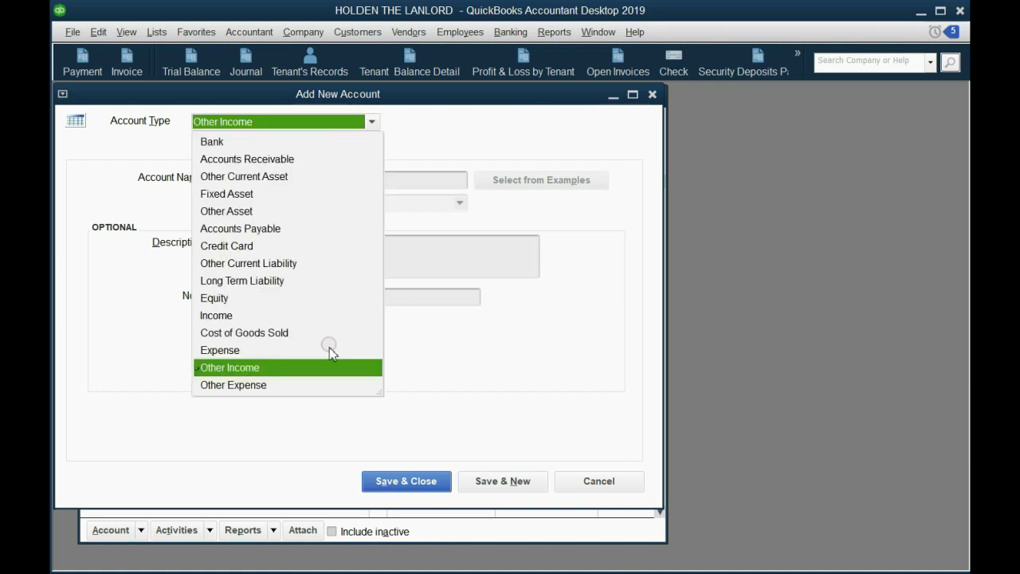
left_click(332, 386)
left_click(348, 178)
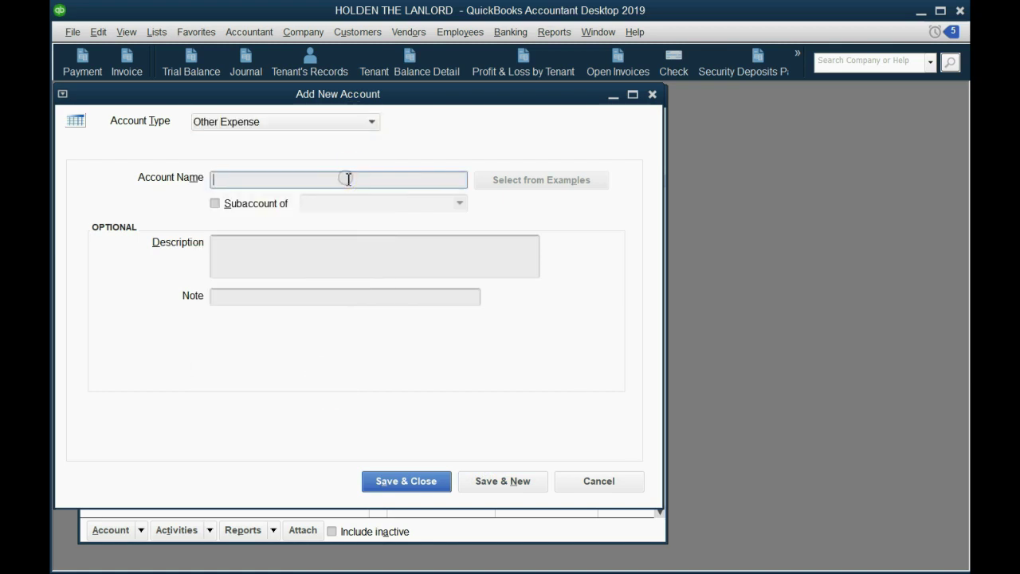
type("LOSS ON SALE OF PRO")
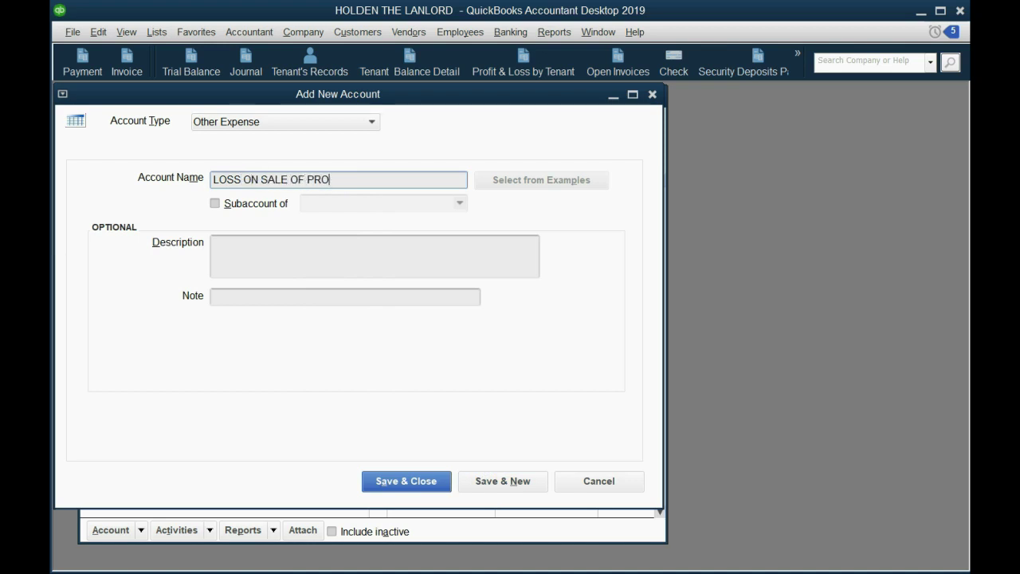
type("PERTY")
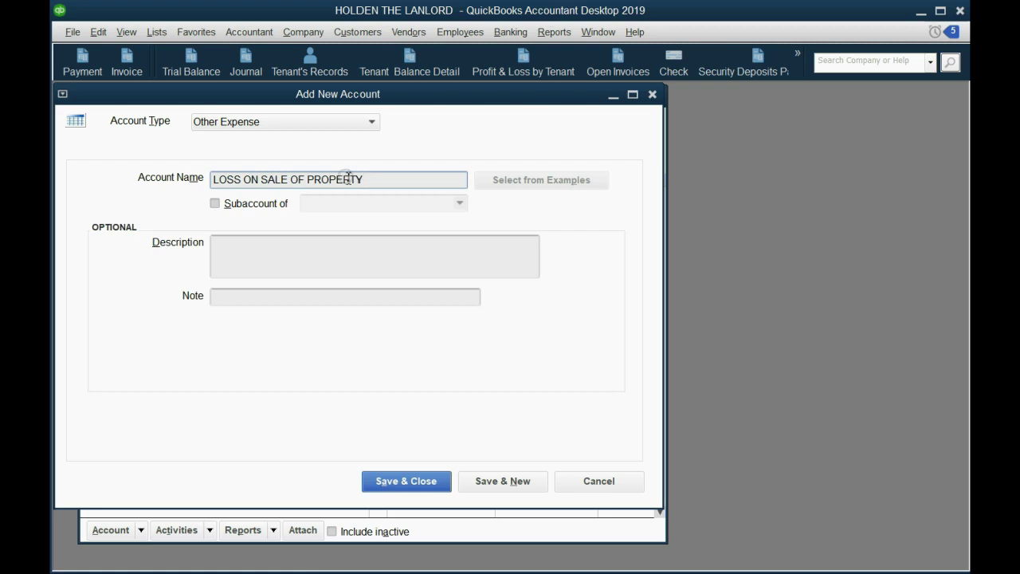
left_click(406, 482)
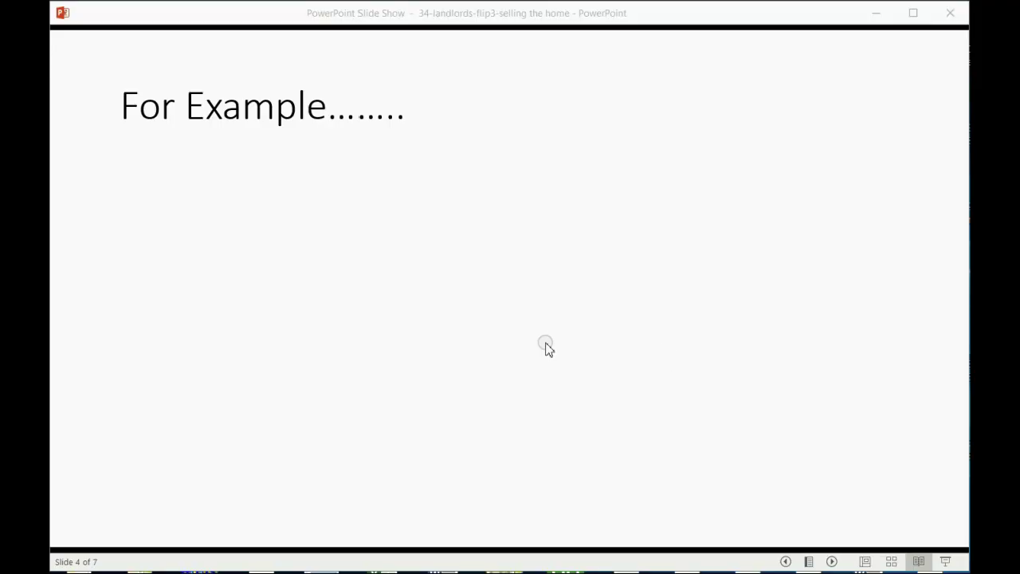
left_click(548, 344)
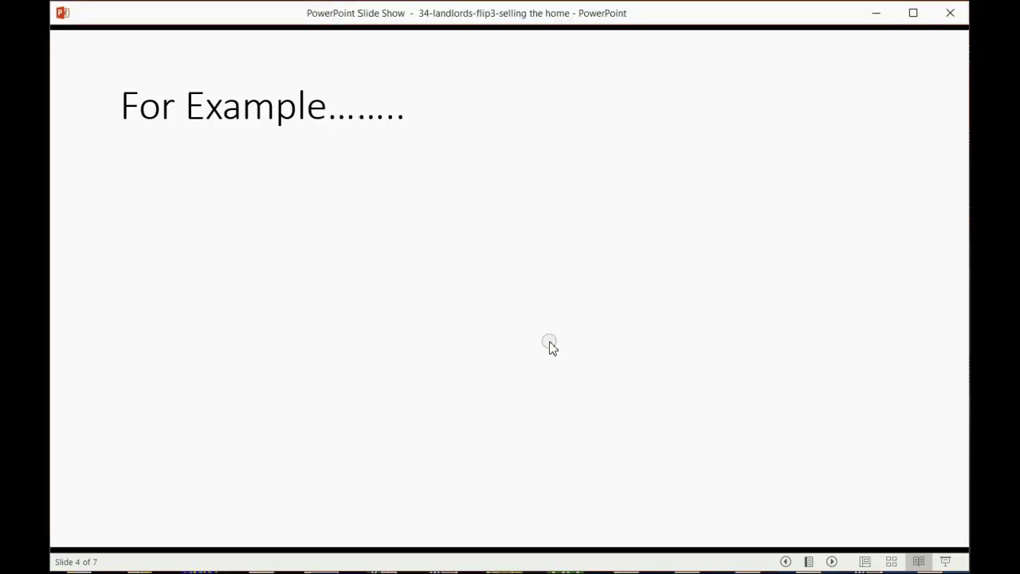
left_click(549, 343)
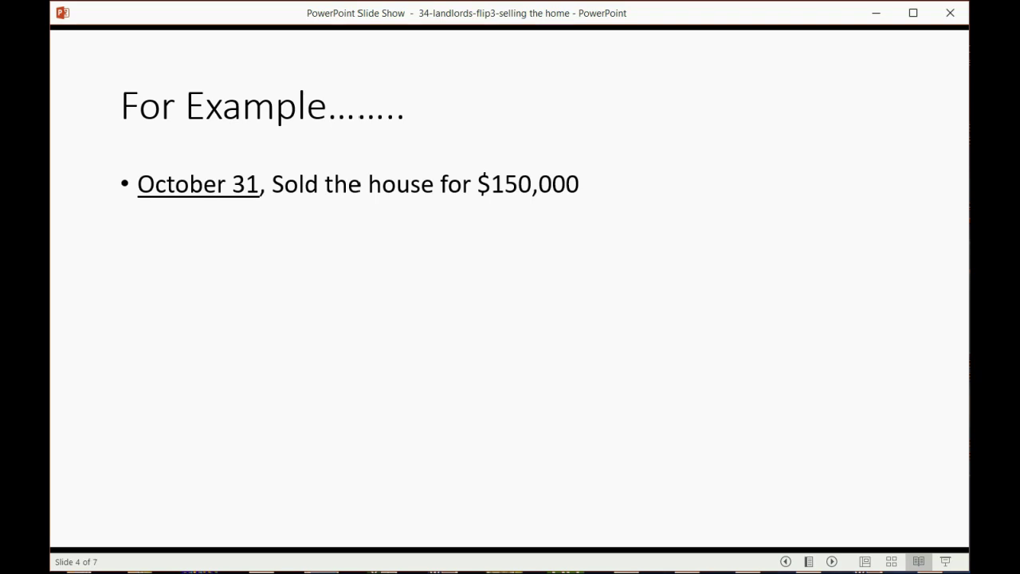
- Switch to QuickBooks and open the trial balance to examine the building, renovations and cash balances
key("alt+Tab")
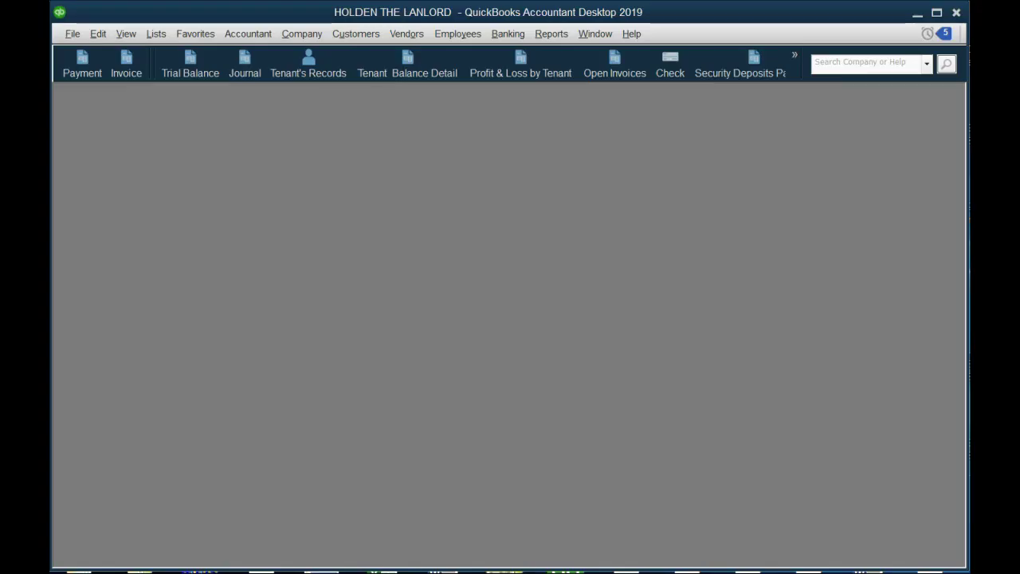
left_click(191, 68)
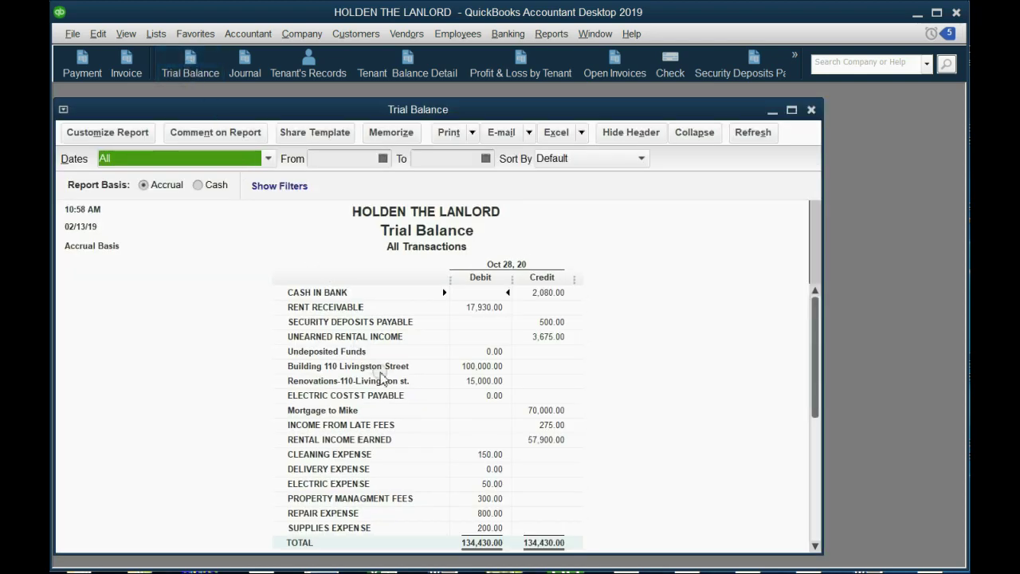
left_click(483, 367)
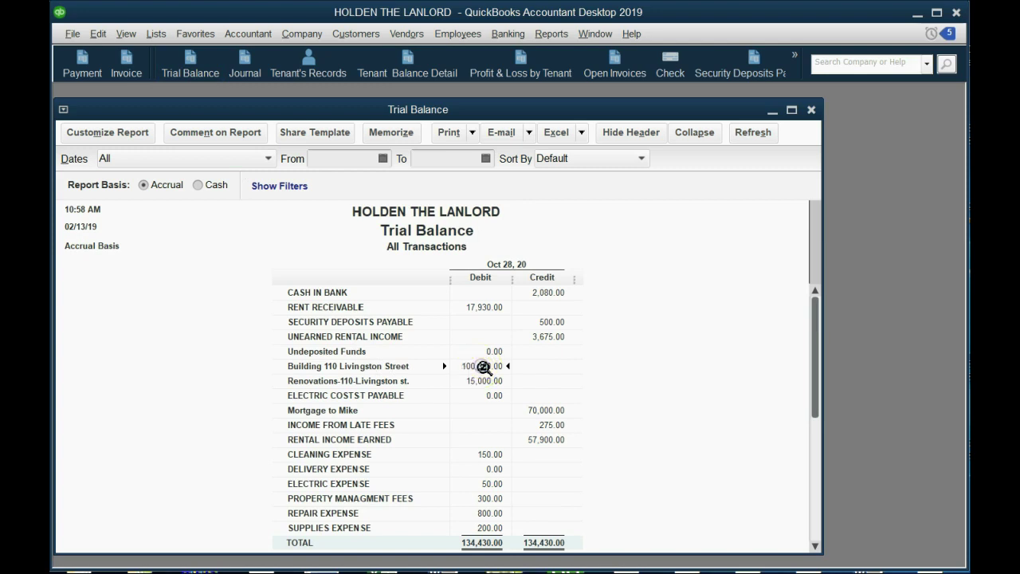
left_click(542, 368)
left_click(475, 382)
double_click(479, 384)
left_click(530, 382)
left_click(551, 294)
- Start a new general journal entry dated 10/31/2020
left_click(297, 40)
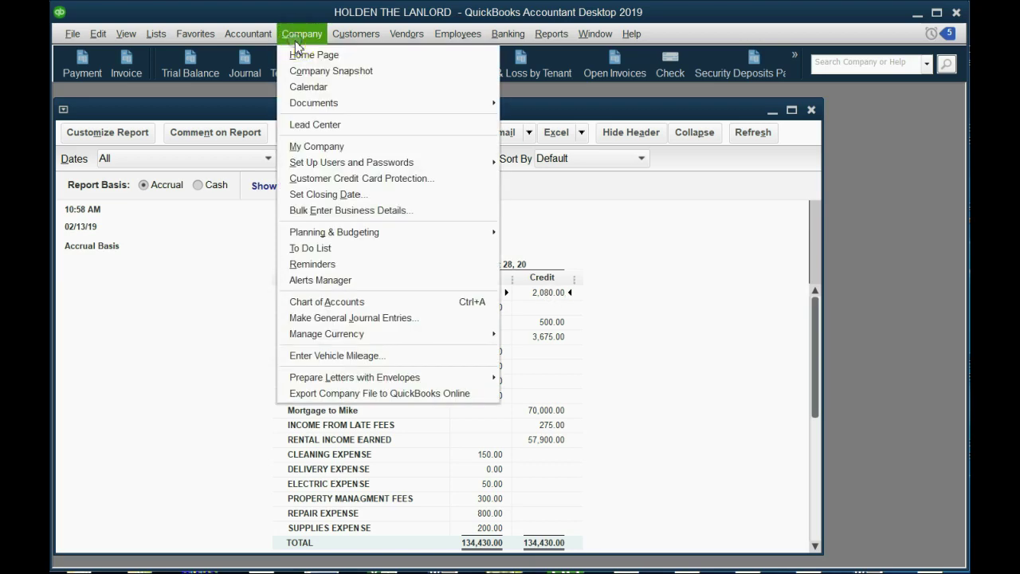
left_click(382, 317)
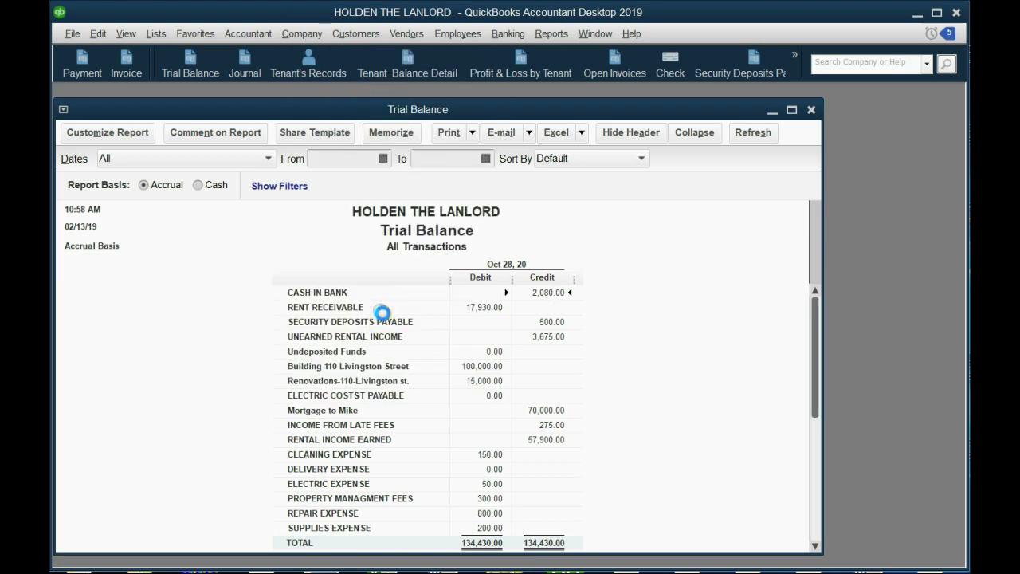
left_click(504, 302)
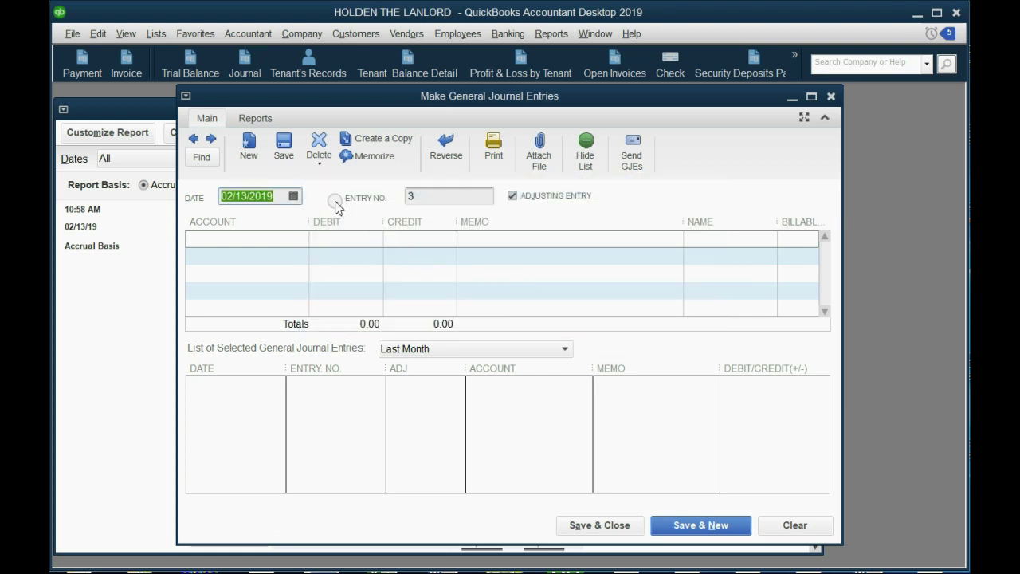
left_click(293, 196)
left_click(350, 222)
left_click(350, 222)
left_click(350, 222)
left_click(350, 222)
left_click(350, 222)
left_click(350, 222)
left_click(350, 221)
left_click(349, 221)
left_click(350, 221)
left_click(350, 221)
left_click(350, 222)
left_click(350, 222)
left_click(350, 222)
left_click(350, 222)
left_click(349, 222)
left_click(350, 221)
left_click(350, 221)
left_click(350, 222)
left_click(349, 222)
left_click(350, 222)
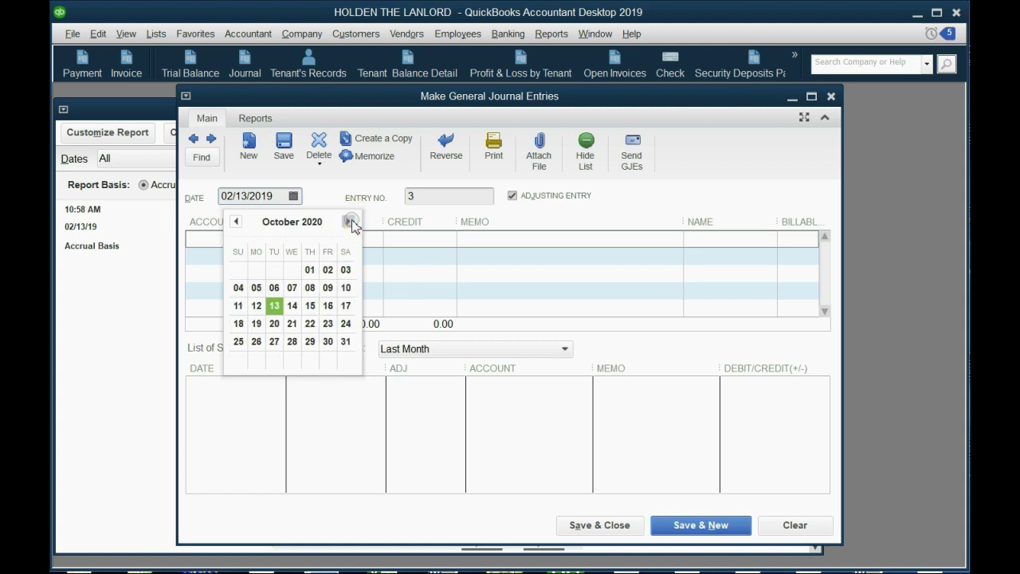
left_click(345, 341)
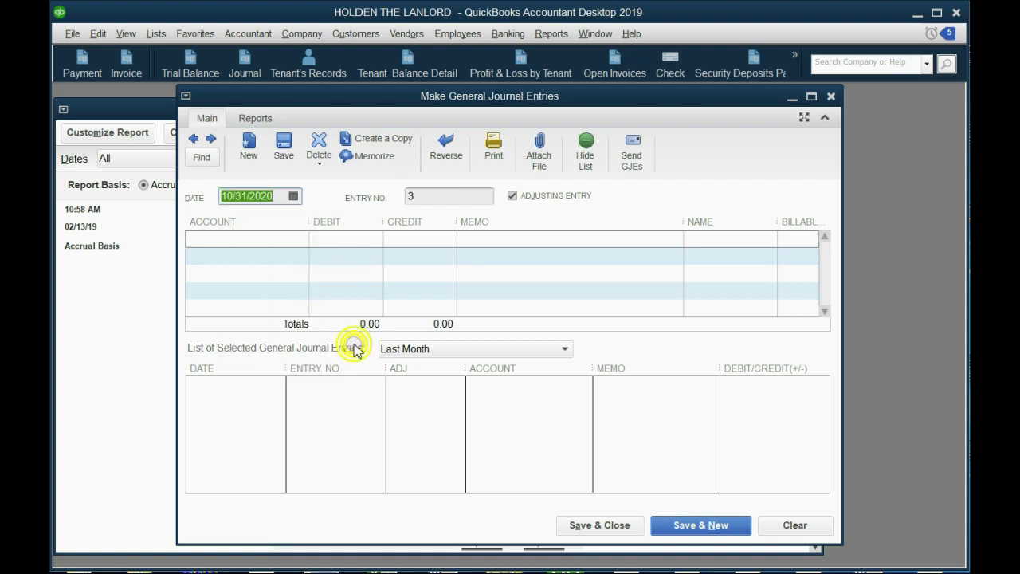
- Check the building's balance in the trial balance and credit 100,000 to the building's fixed asset account on the first journal line
left_click(158, 364)
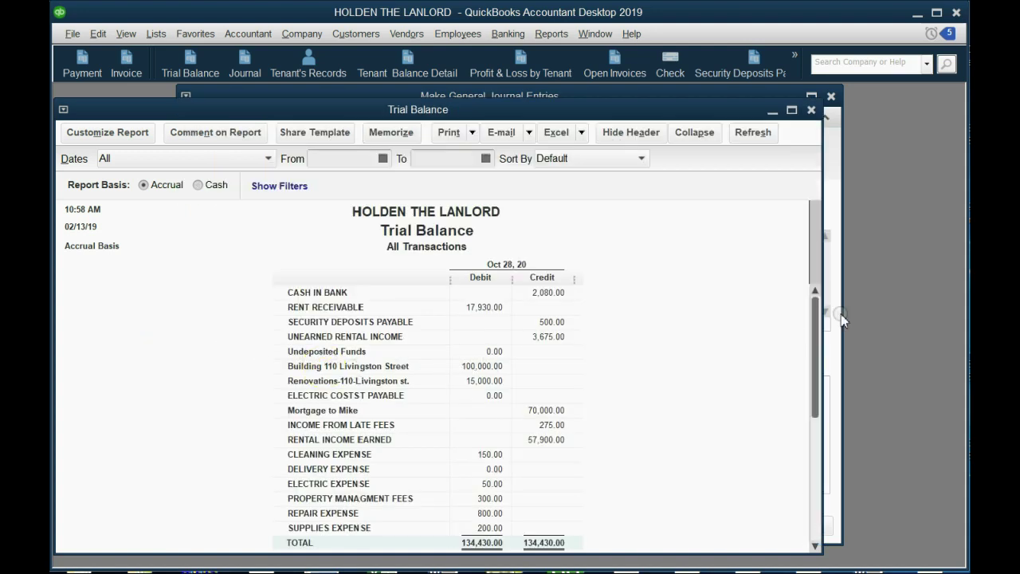
left_click(828, 373)
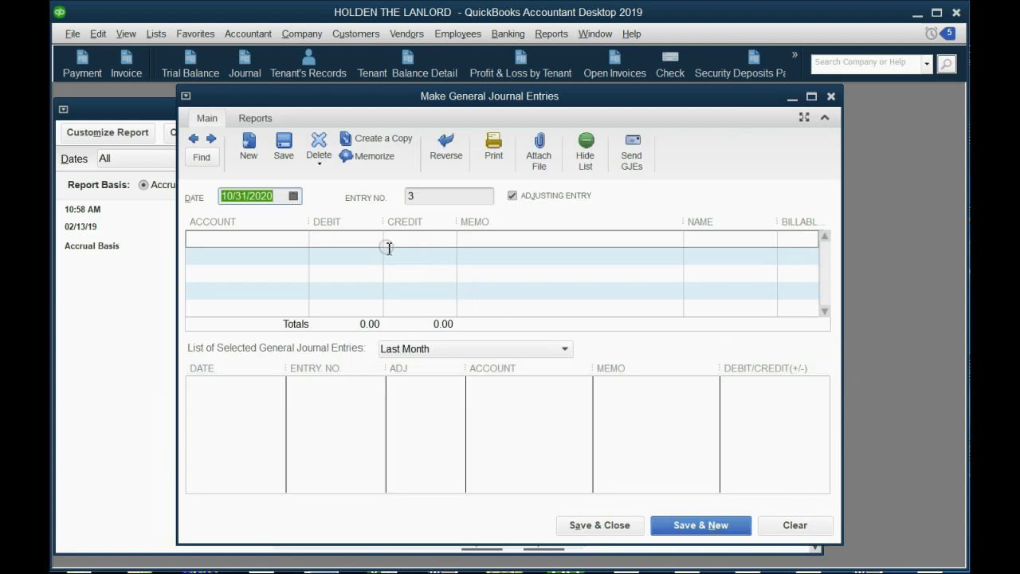
left_click(425, 239)
type("100,000")
key("Tab")
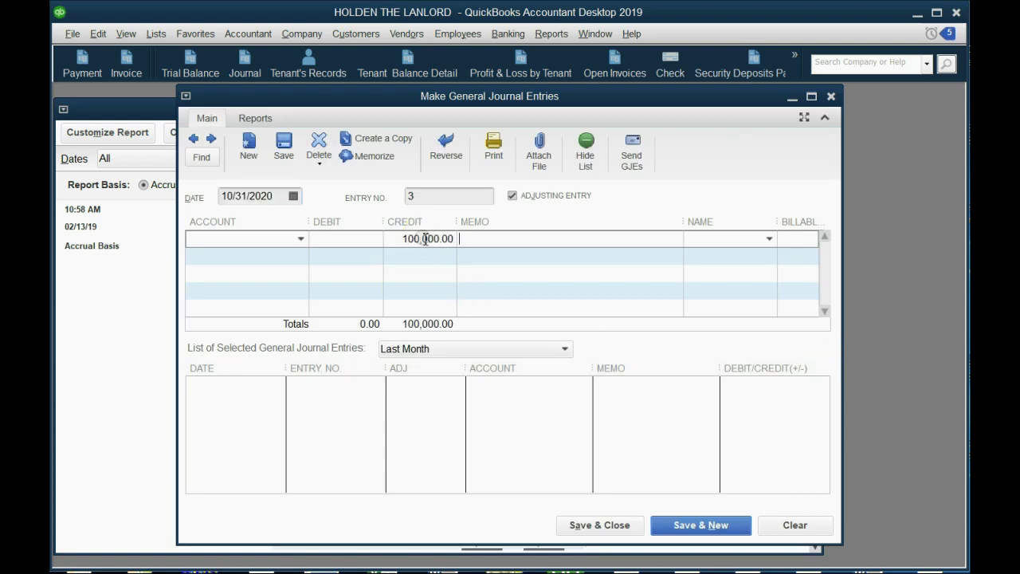
left_click(302, 239)
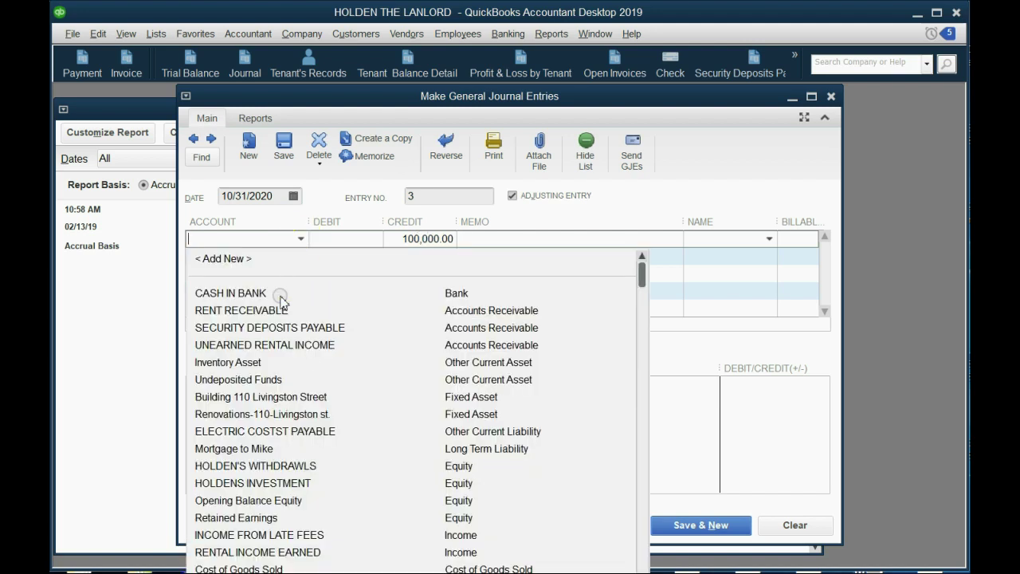
left_click(295, 397)
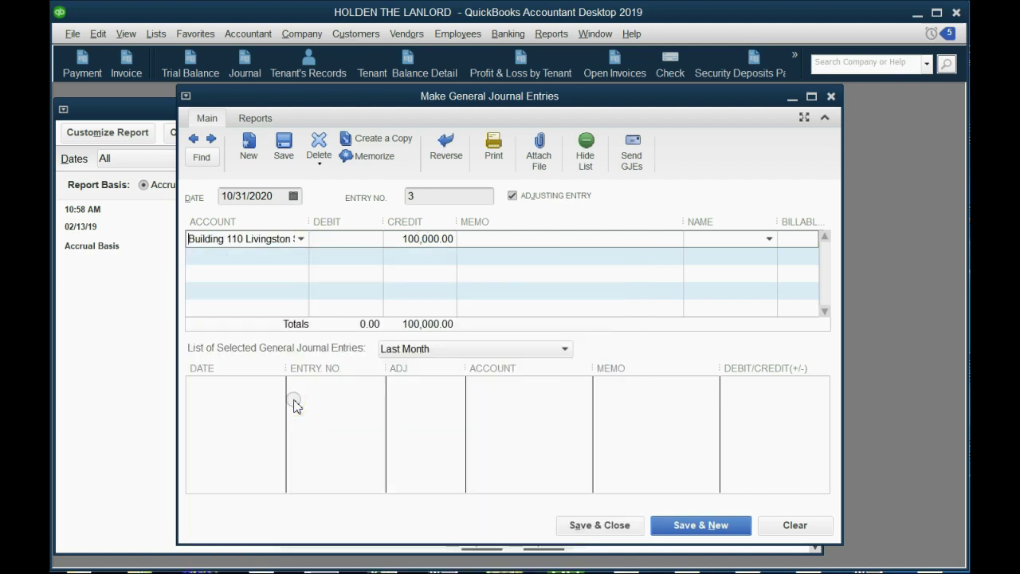
- Clear the automatic debit on the second journal line and credit 15,000 to the renovations fixed asset account, checking its trial balance amount
left_click(290, 254)
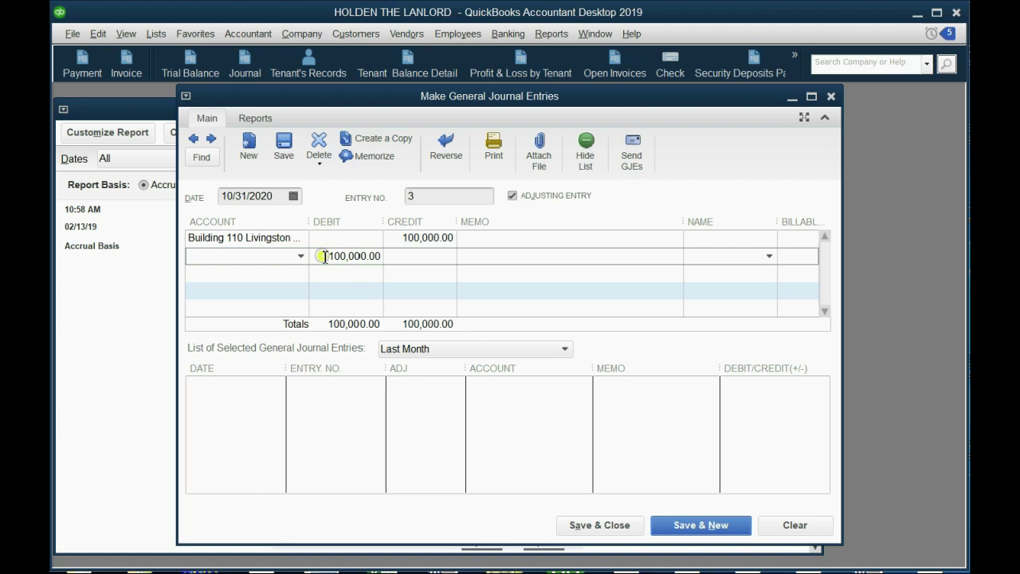
left_click(325, 256)
key("BackSpace")
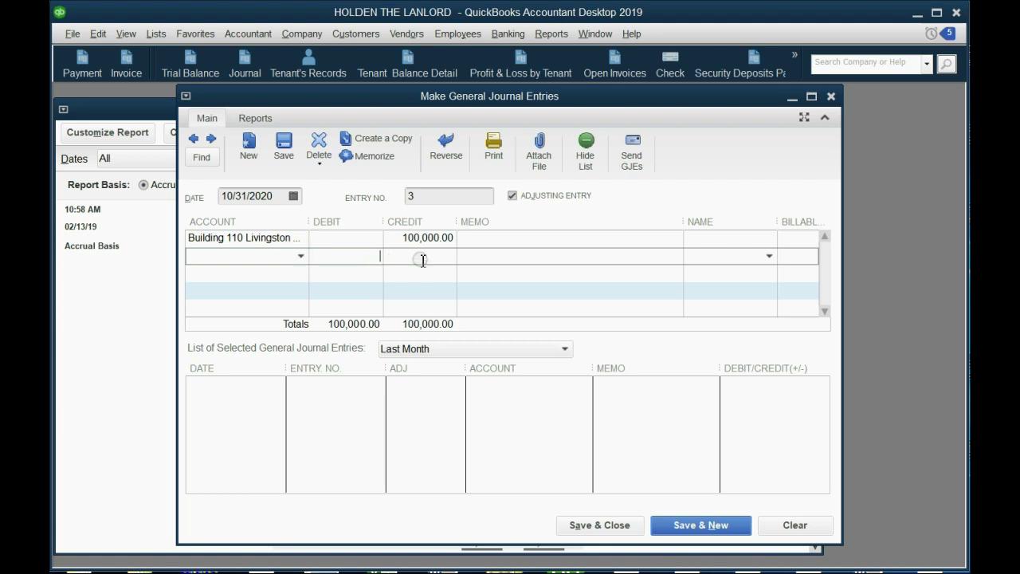
left_click(300, 256)
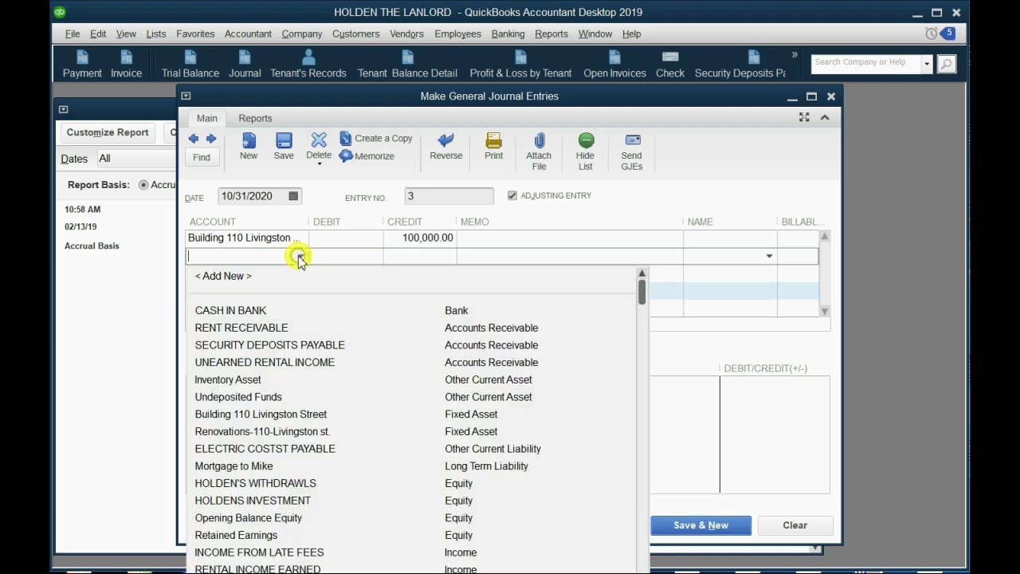
left_click(272, 432)
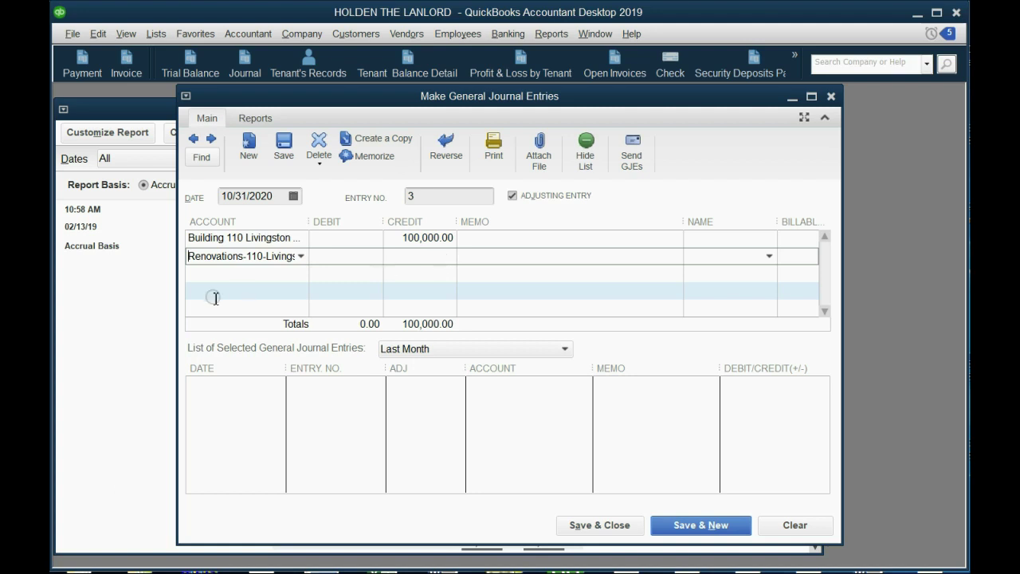
left_click(164, 311)
left_click(476, 381)
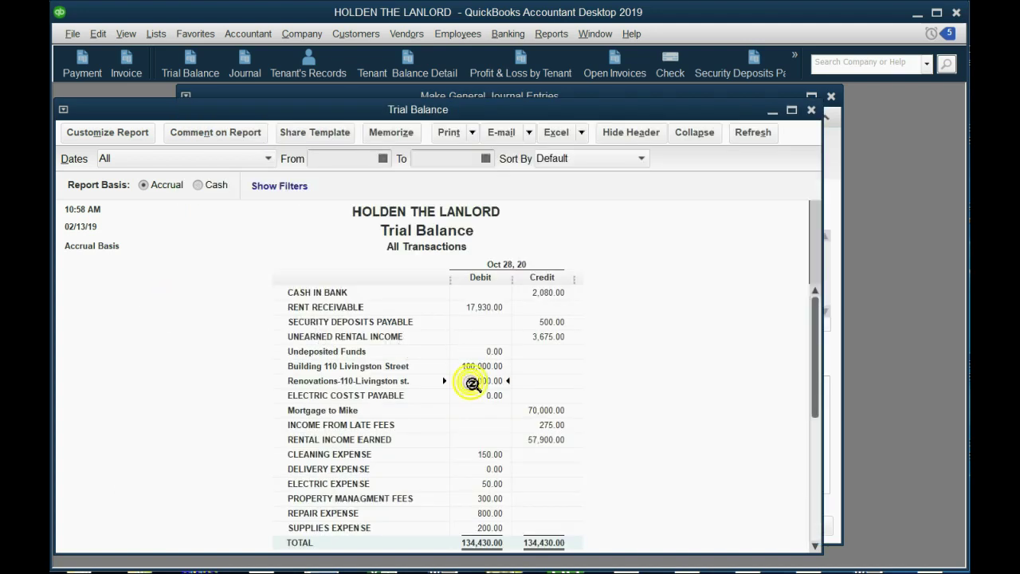
left_click(610, 95)
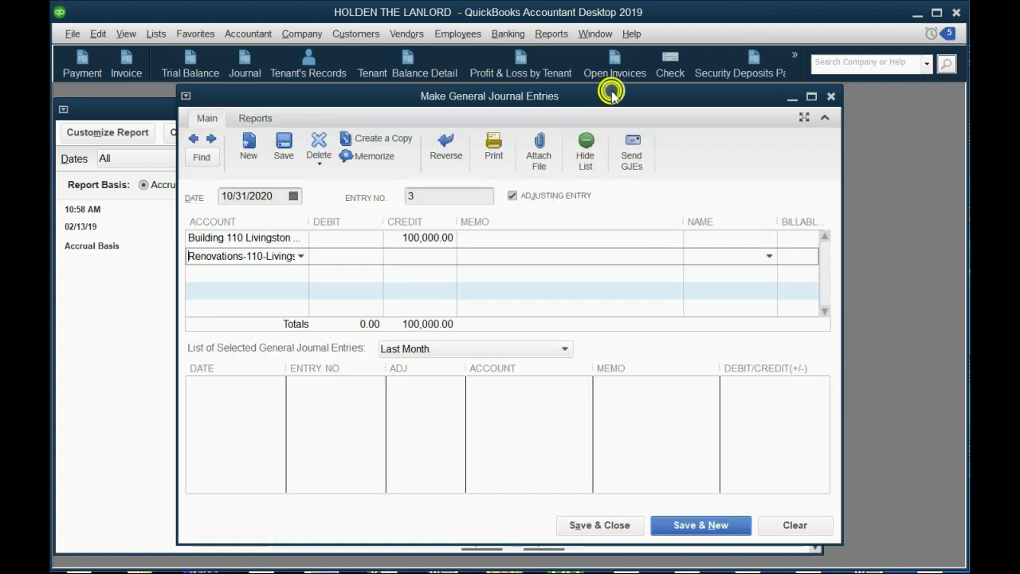
left_click(433, 257)
type("15000")
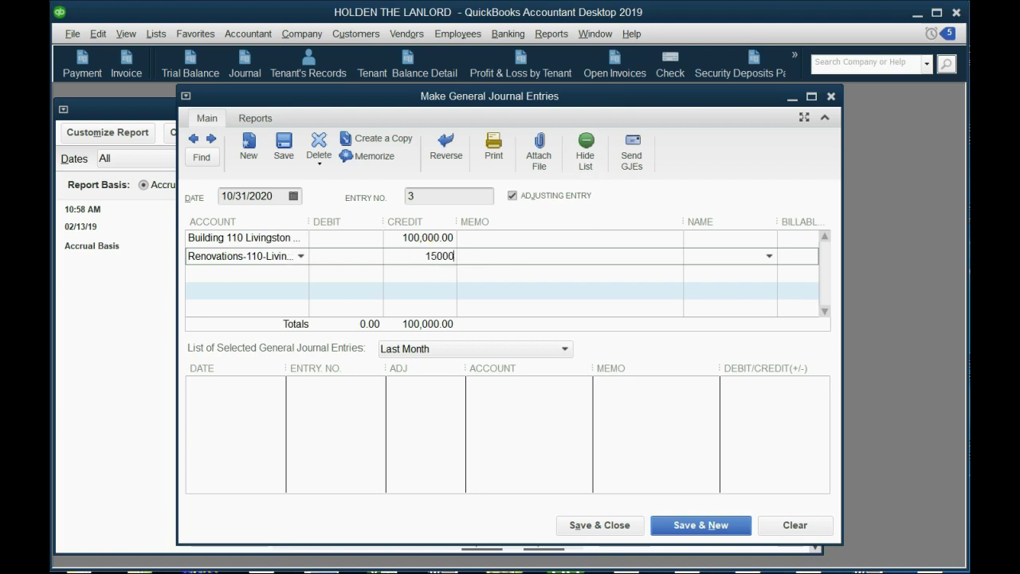
key("Tab")
- Debit 150,000 to CASH IN BANK on the third journal line, replacing the automatic amount
left_click(297, 274)
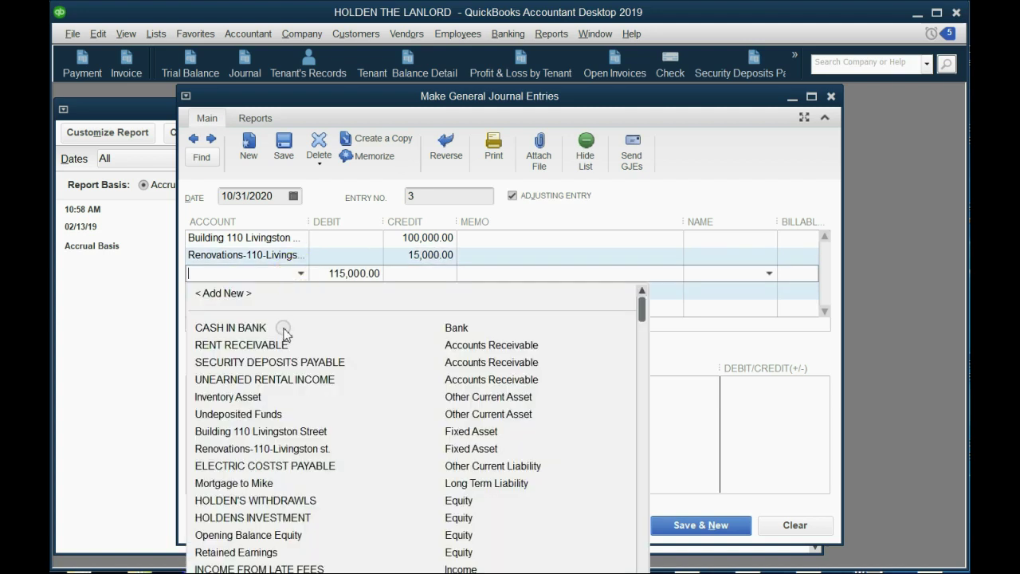
left_click(284, 327)
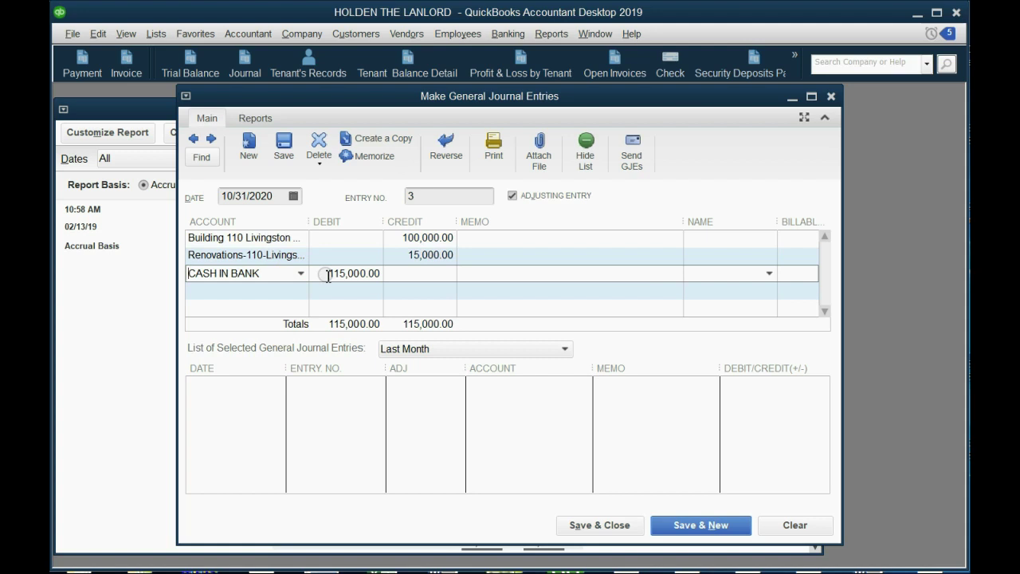
left_click(328, 275)
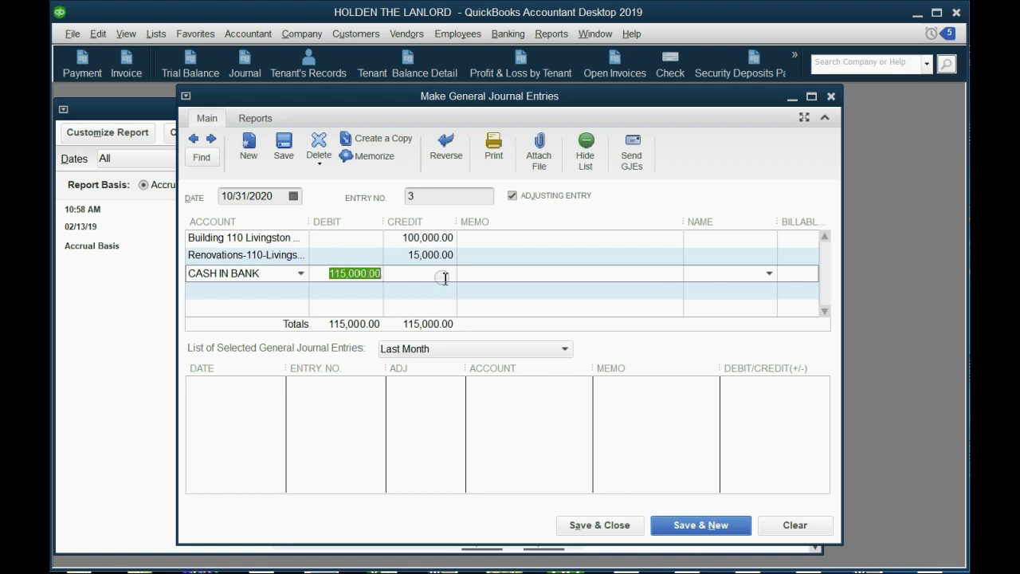
type("150000")
key("Tab")
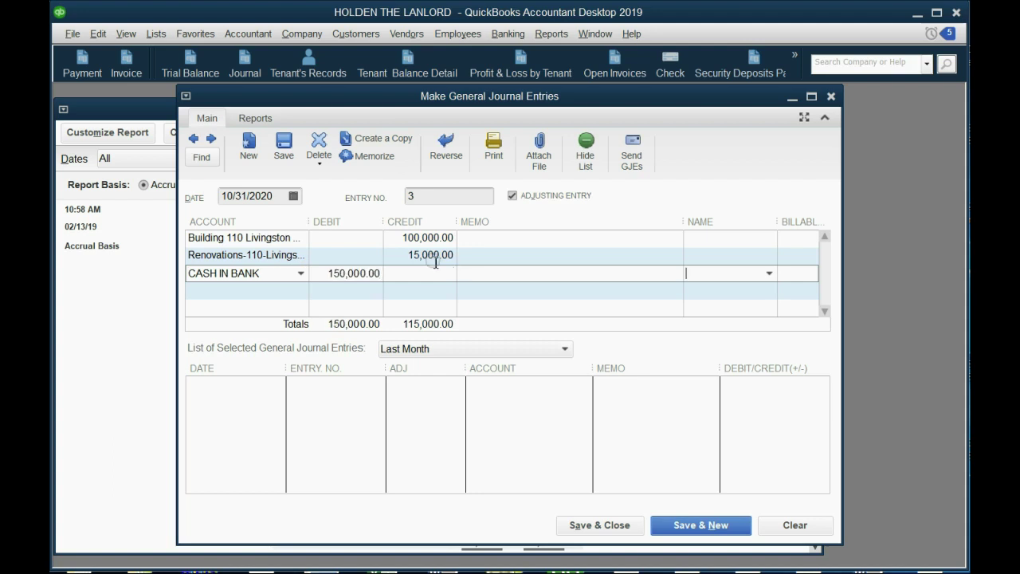
key("Tab")
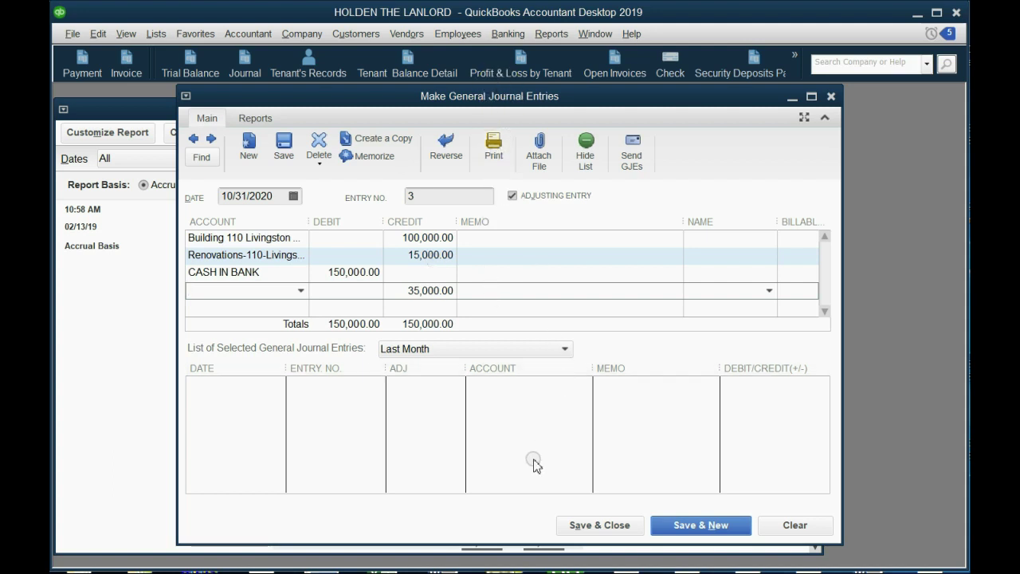
- Return to the journal entry window from the trial balance and make the entry window slightly taller
left_click(540, 550)
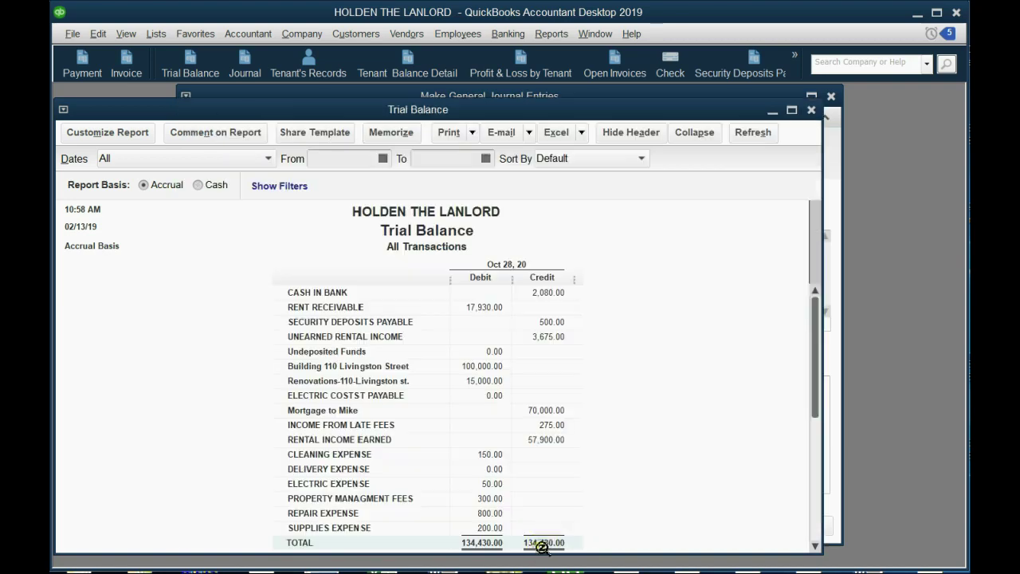
left_click(829, 363)
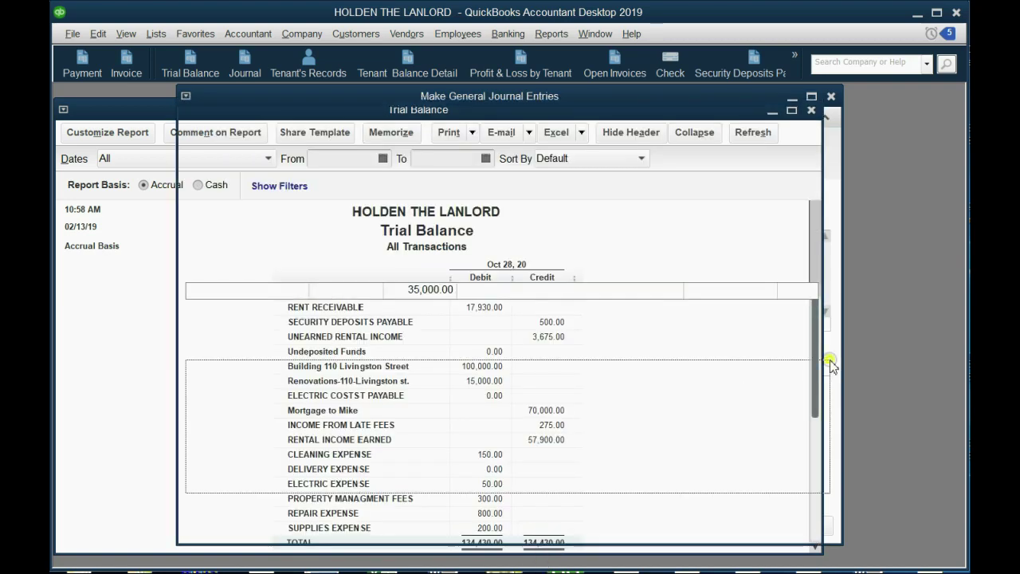
left_click_drag(835, 542, 836, 556)
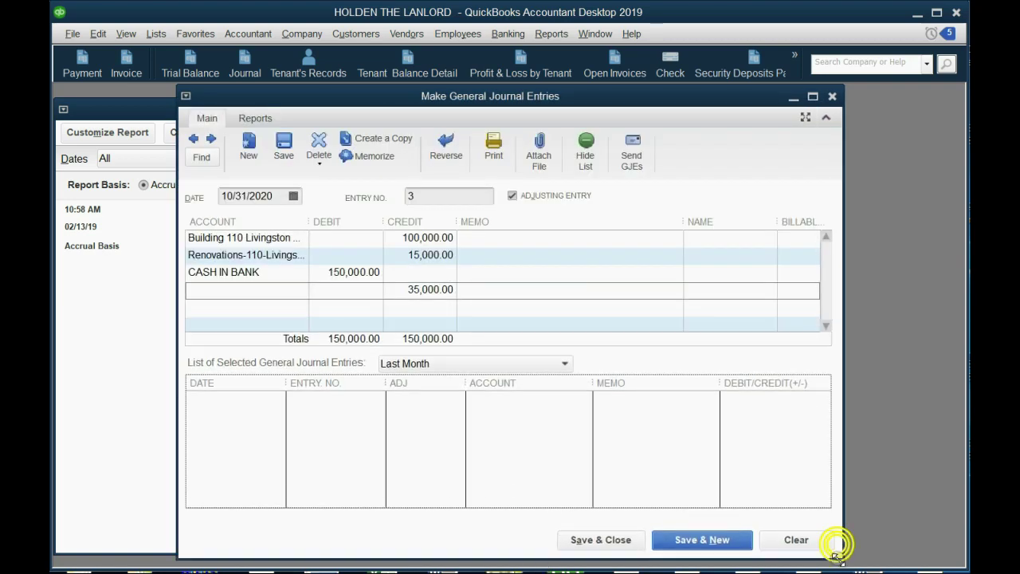
- Compare the building and renovations credits with the cash debit to check the gain on the sale
left_click(421, 238)
left_click_drag(408, 256, 431, 241)
left_click(431, 254)
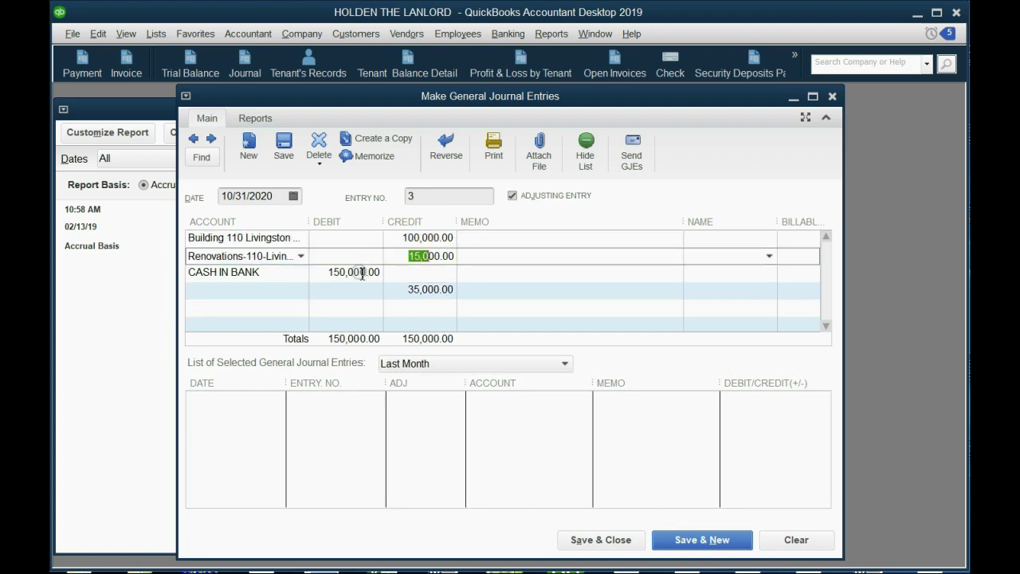
left_click(362, 272)
left_click_drag(363, 273, 311, 273)
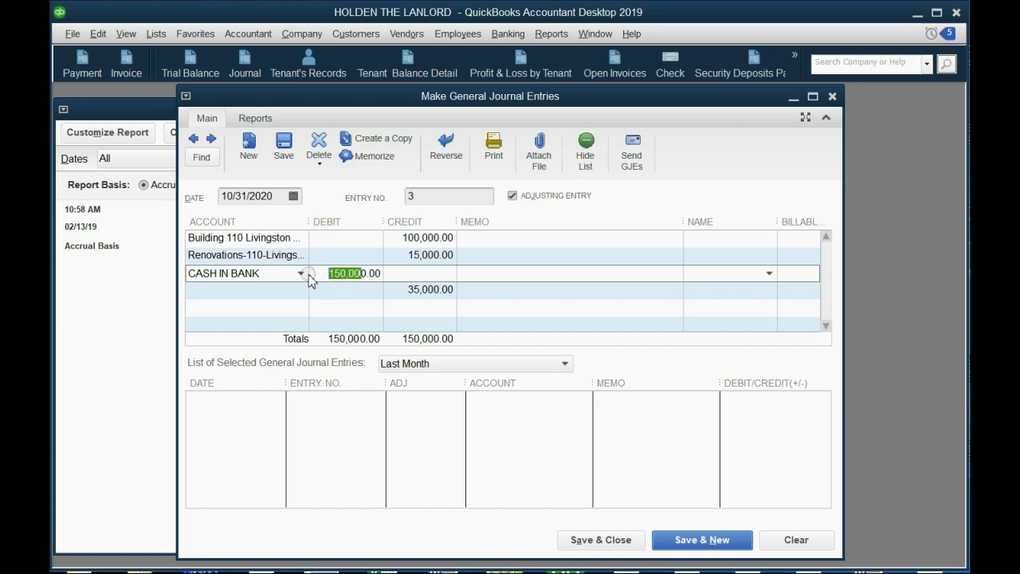
left_click(340, 292)
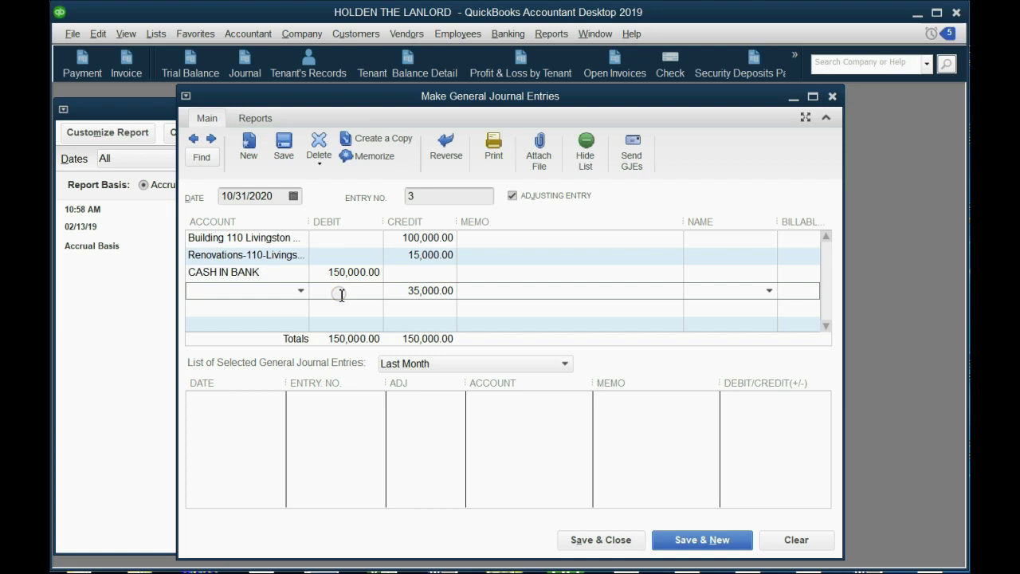
left_click_drag(330, 273, 388, 272)
left_click(396, 238)
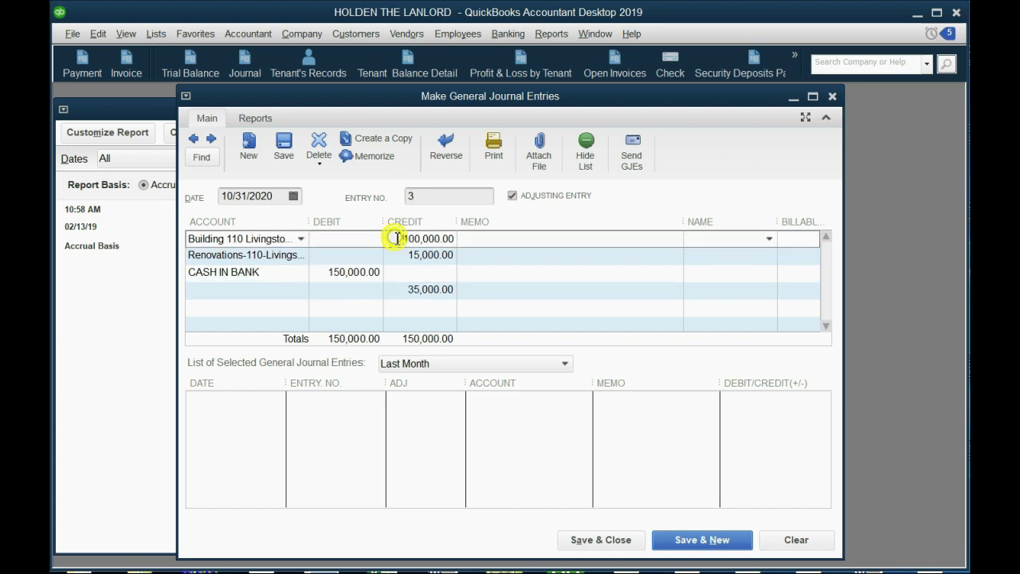
left_click(401, 257)
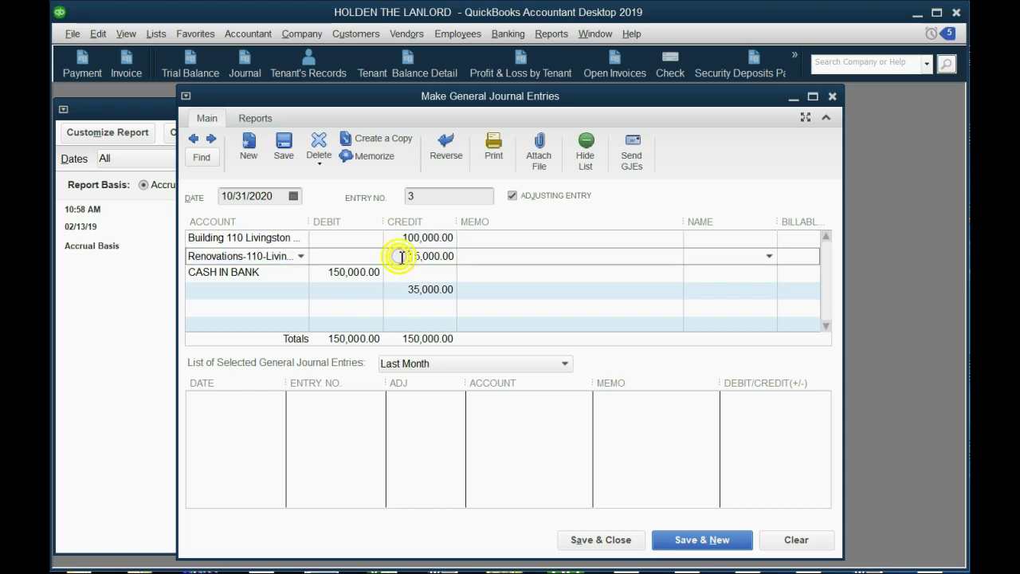
- Assign the balancing 35,000 credit on the fourth journal line to the GAIN ON SALE OF PROPERTY account
left_click(308, 290)
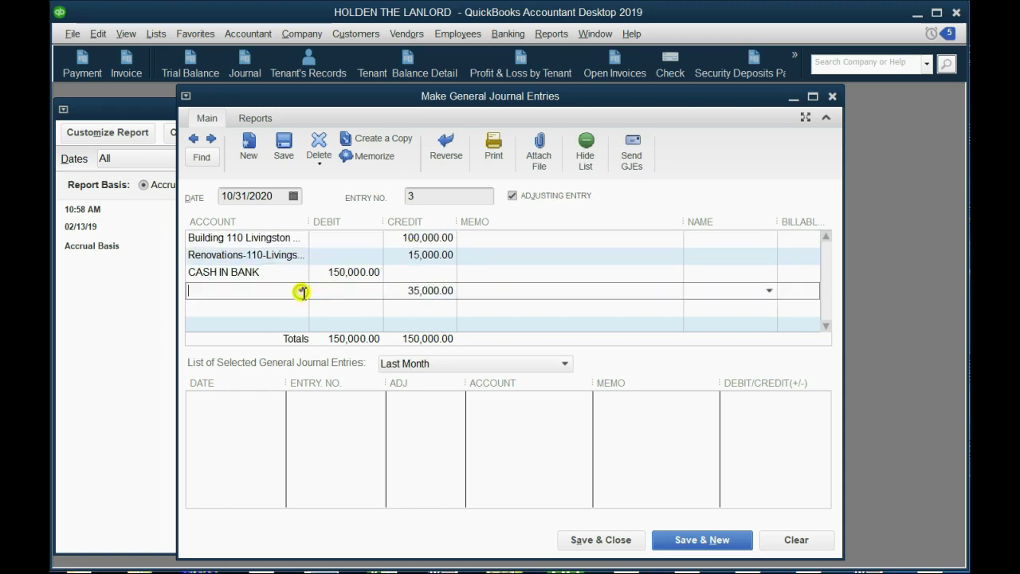
left_click(299, 291)
scroll(341, 475, "down", 1)
scroll(341, 474, "down", 2)
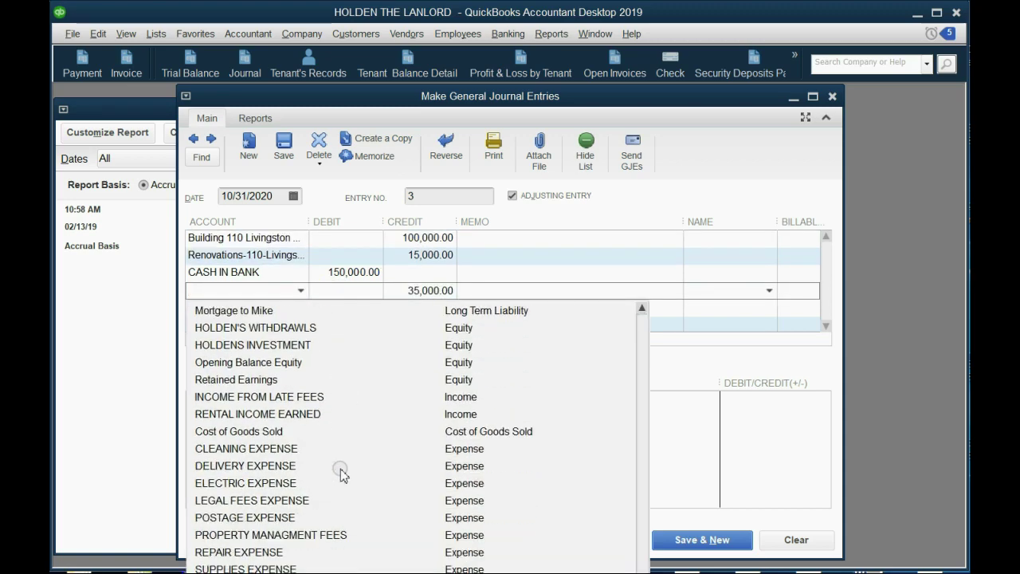
type("GAIN ON SALE OF PR")
key("Tab")
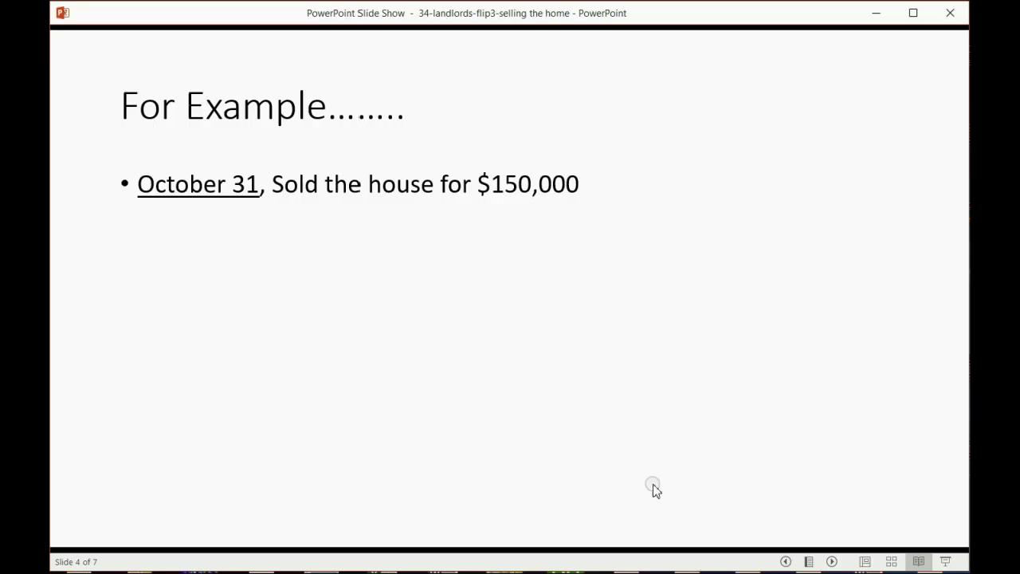
- Review the PowerPoint slide on selling the property, return to QuickBooks, and save and close the journal entry
left_click(649, 472)
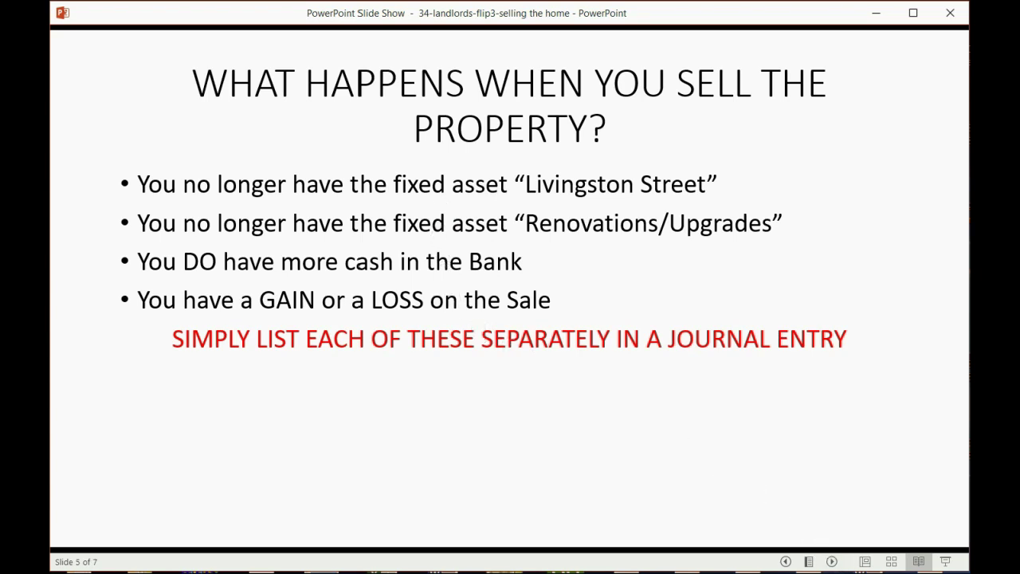
key("alt+Tab")
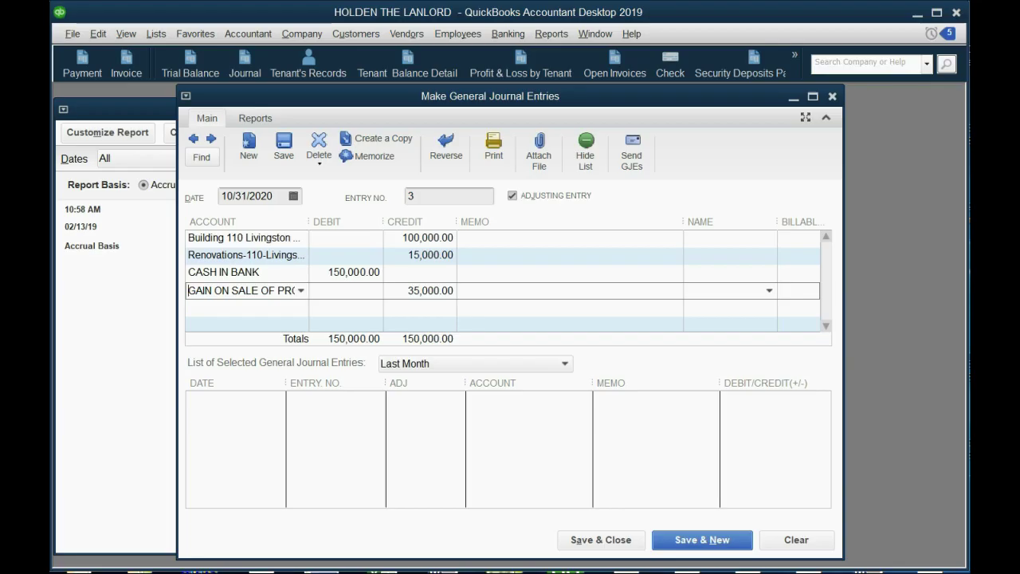
left_click(609, 540)
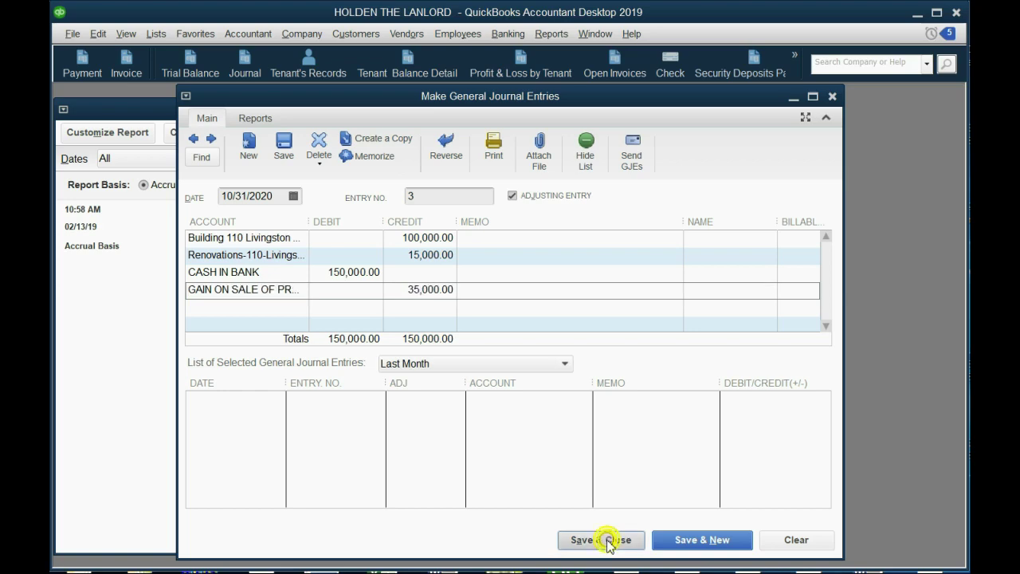
left_click(500, 327)
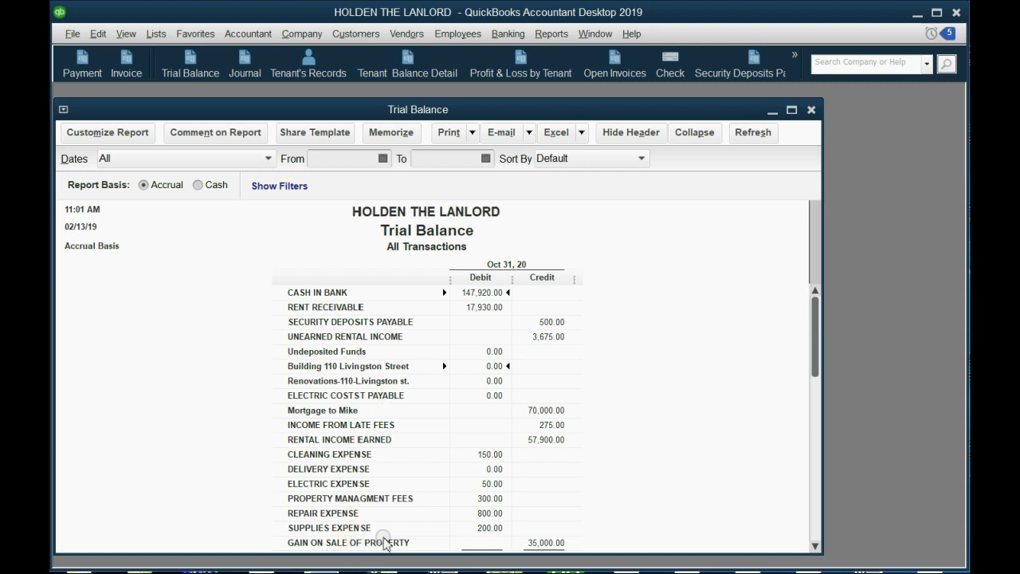
- Check the gain on sale of property in the trial balance and open an enlarged Profit & Loss Standard report for all dates
left_click(547, 543)
left_click(547, 543)
left_click(550, 34)
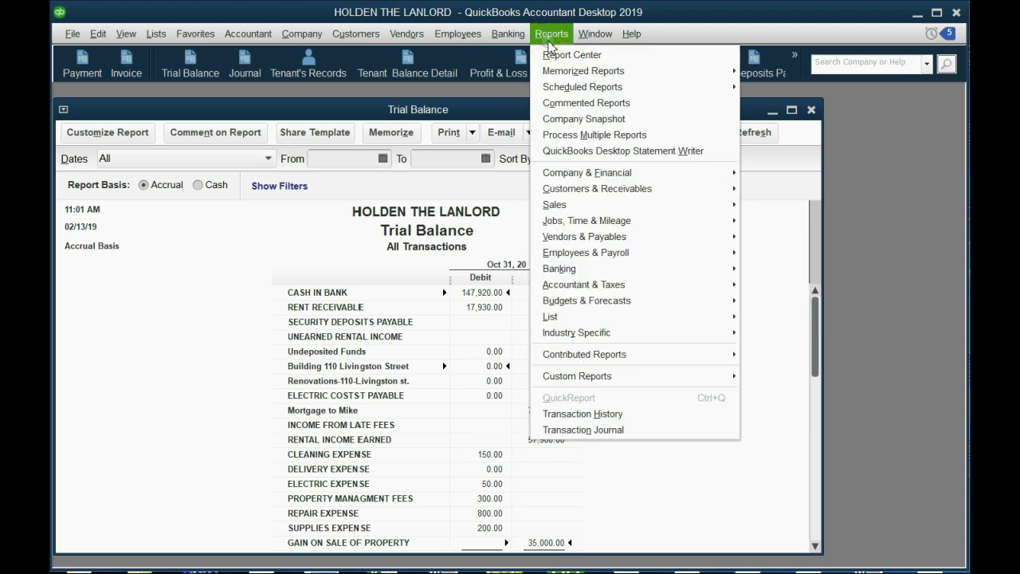
left_click(630, 172)
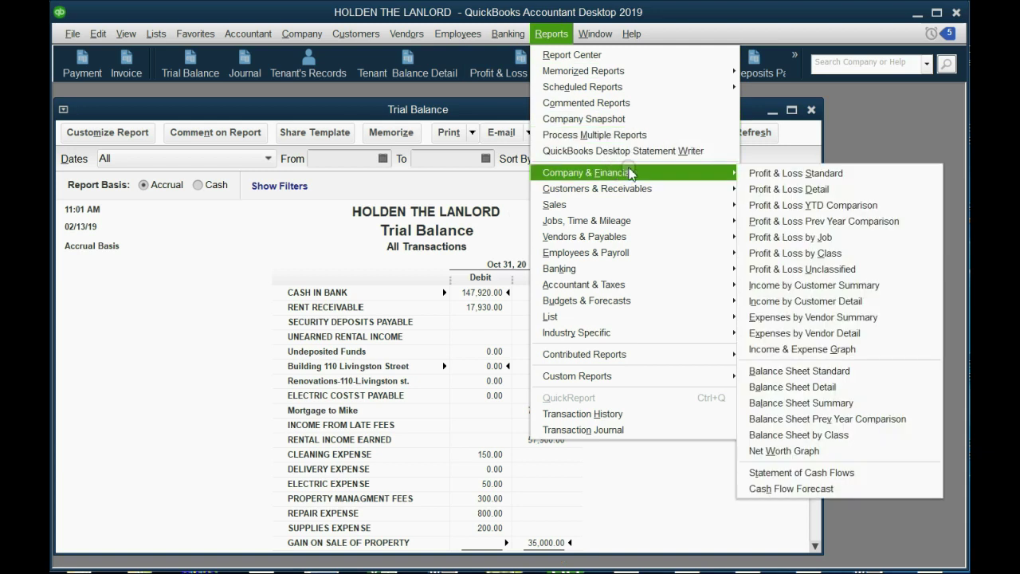
left_click(760, 173)
key("a")
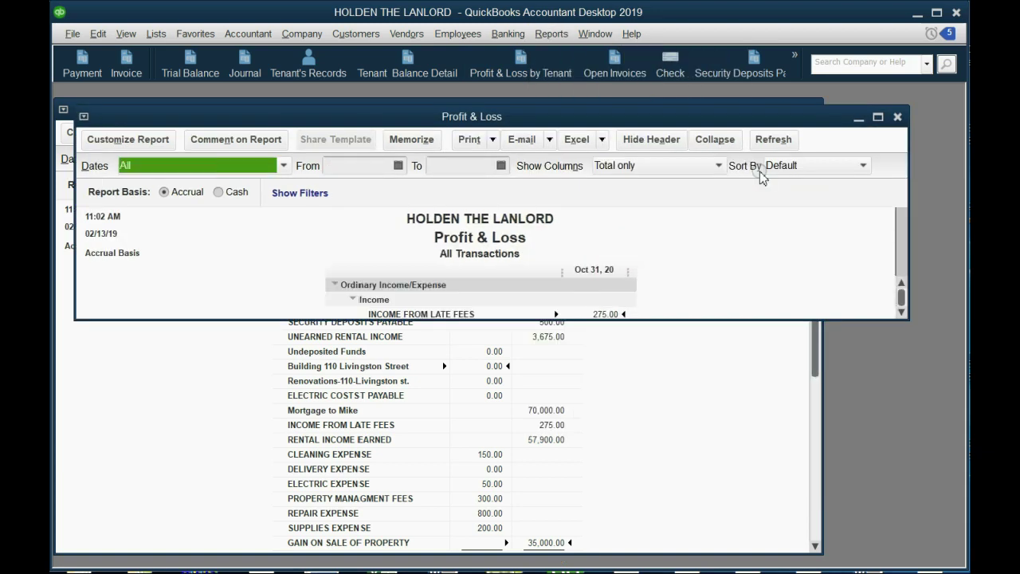
left_click_drag(731, 319, 754, 568)
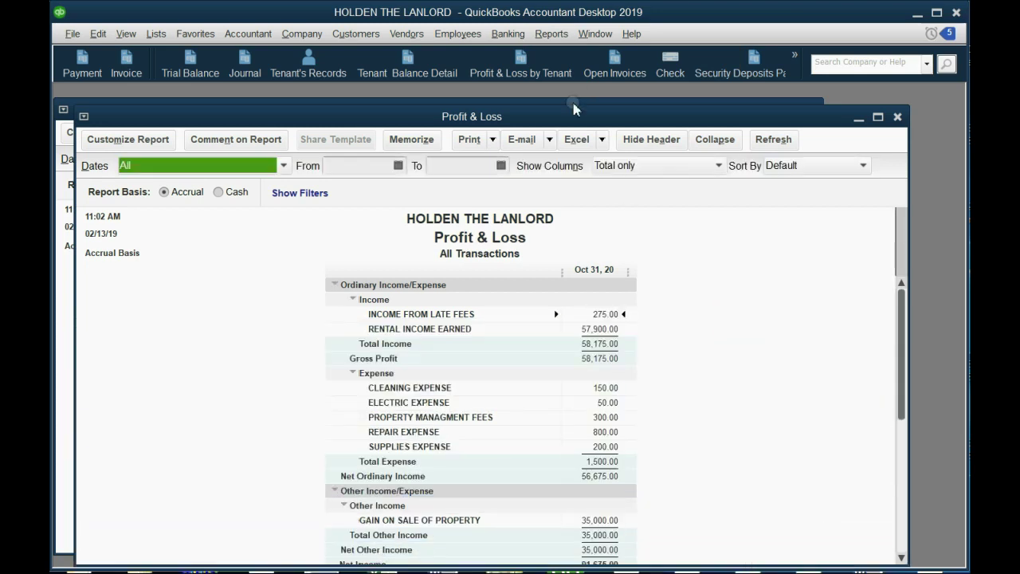
left_click_drag(564, 106, 566, 86)
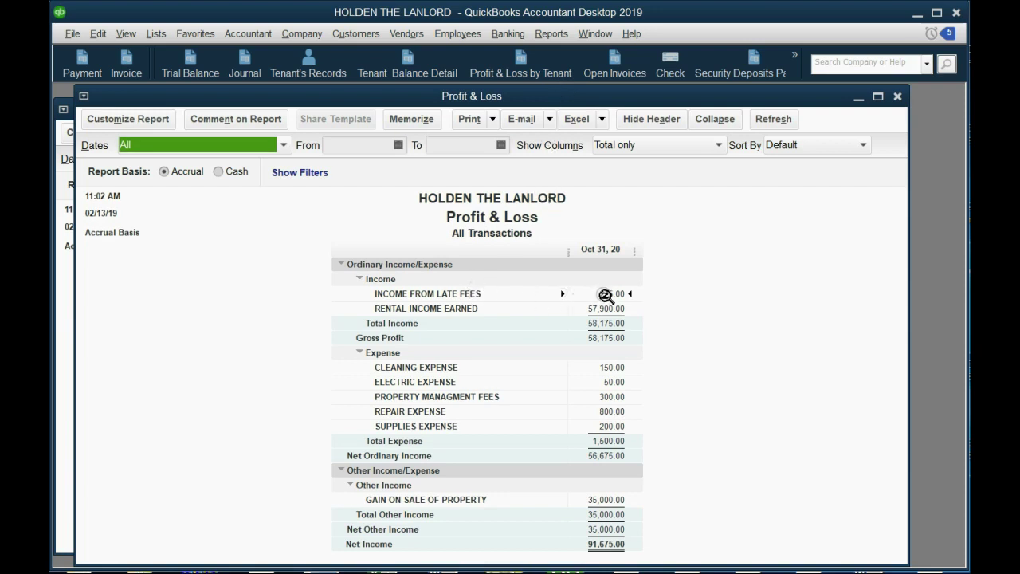
- Examine the income, expenses, net ordinary income and Other Income section of the Profit & Loss report
left_click(606, 296)
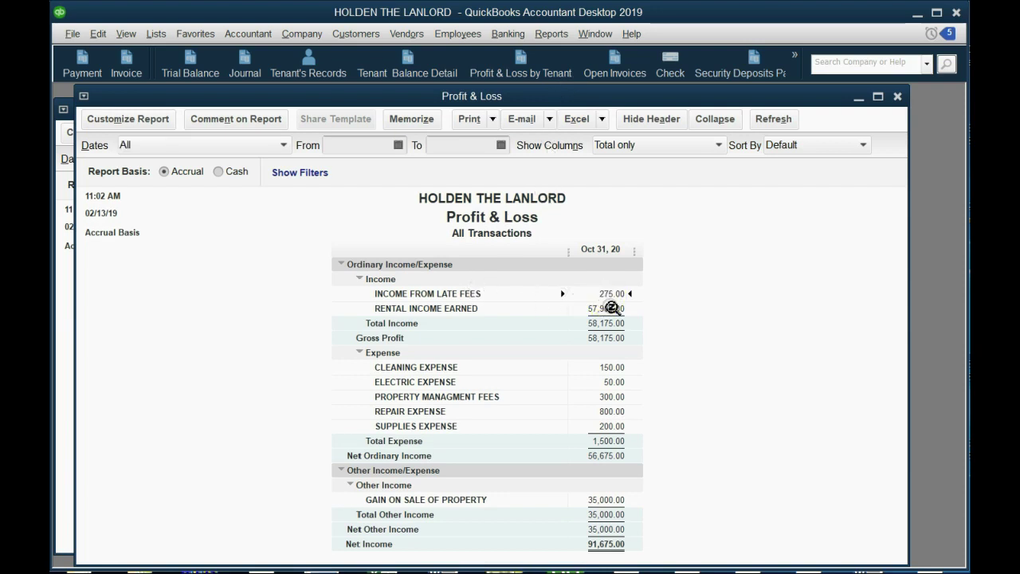
left_click(611, 309)
left_click(613, 326)
left_click(621, 366)
left_click(615, 383)
left_click(617, 399)
left_click(612, 457)
left_click(411, 484)
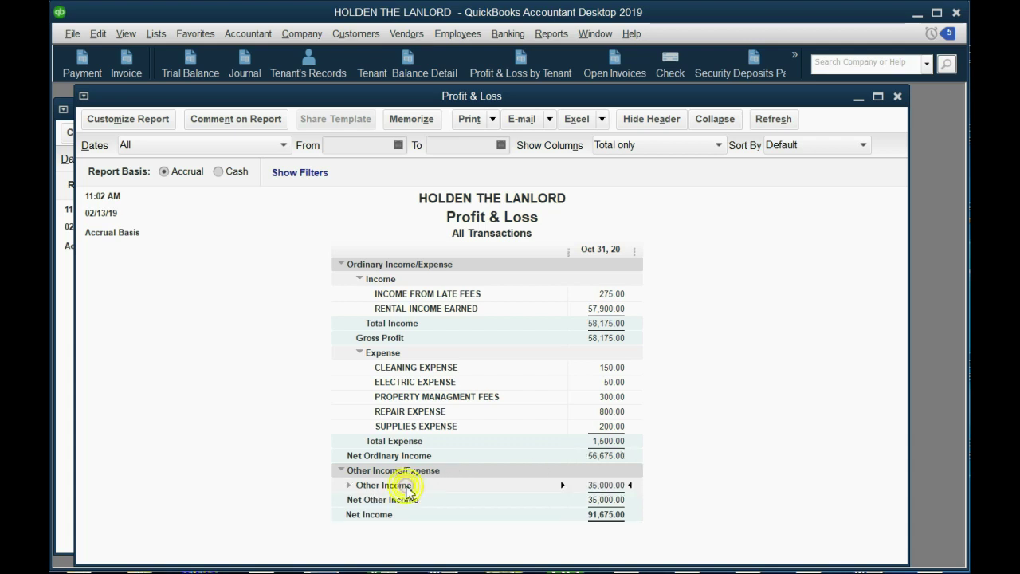
left_click(349, 485)
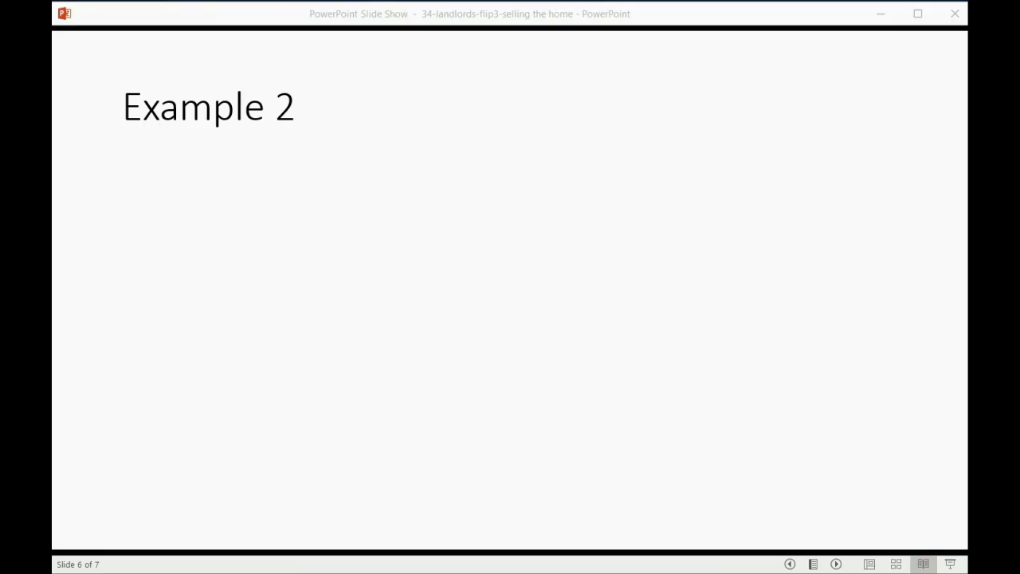
- Reveal the Example 2 sale scenario in PowerPoint and switch back to QuickBooks
left_click(836, 563)
left_click(817, 498)
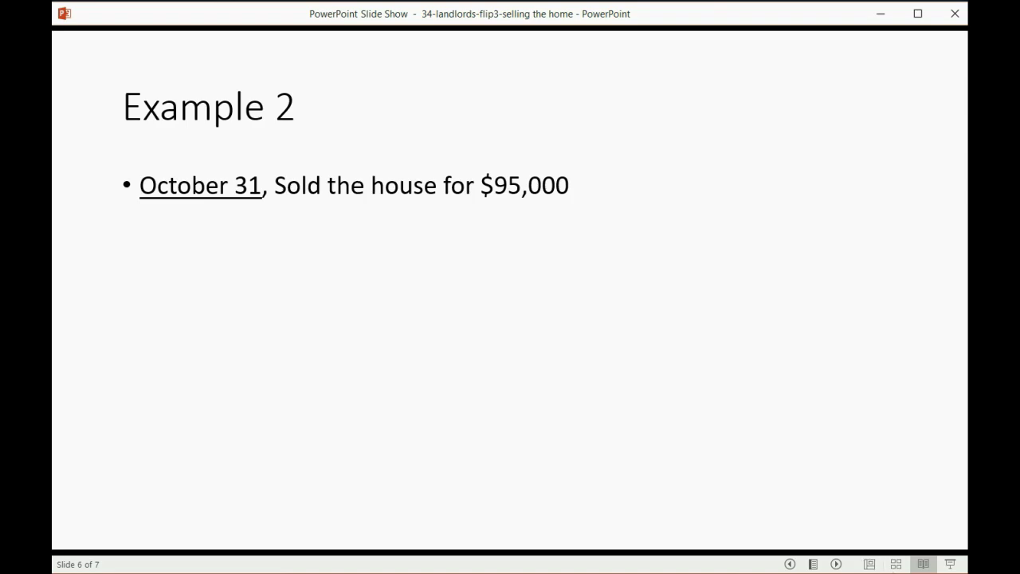
key("alt+Tab")
- Open the Journal report and open the 10/31/2020 general journal entry for the house sale for editing
left_click(223, 153)
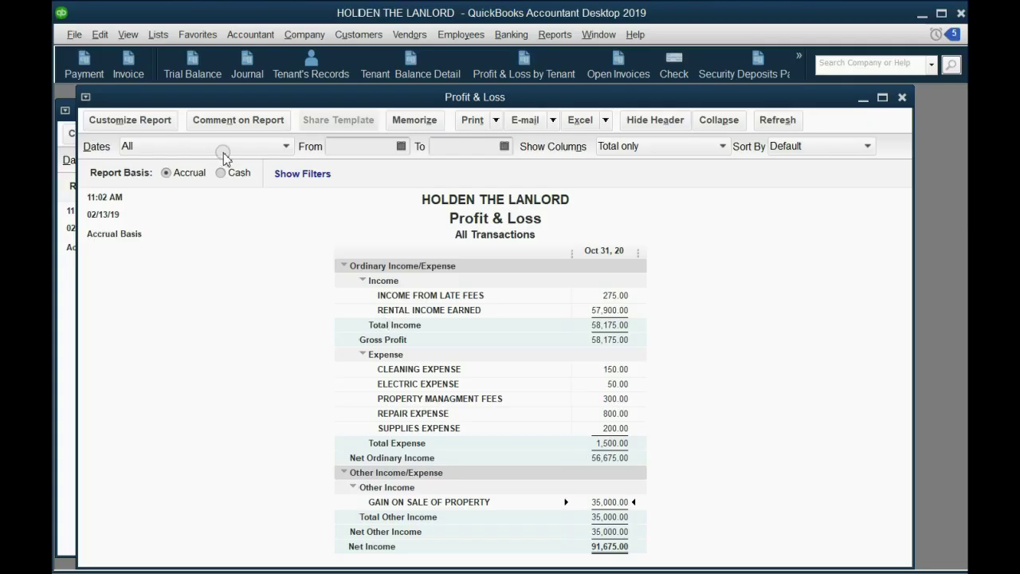
left_click(251, 64)
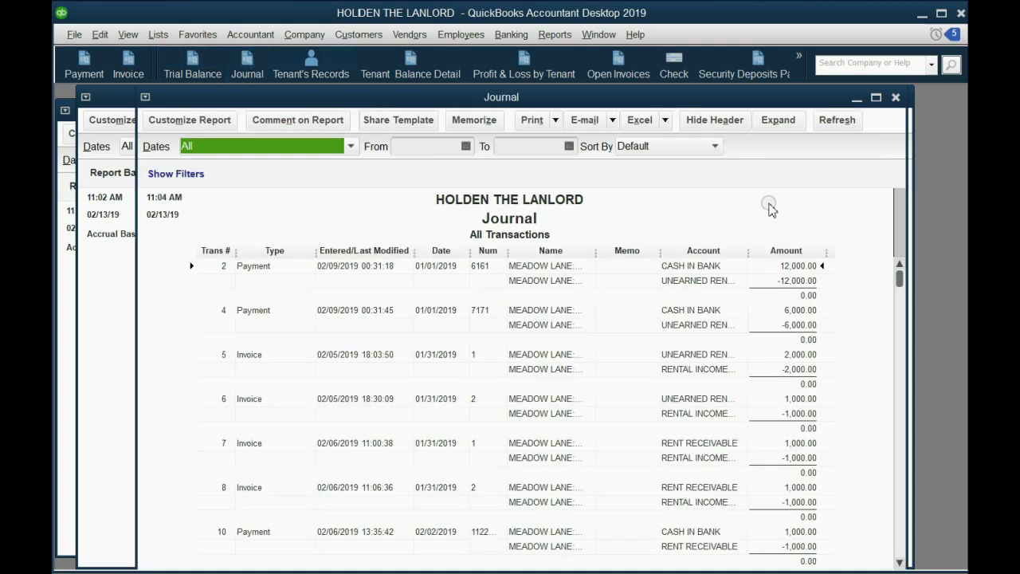
left_click_drag(898, 275, 879, 564)
left_click(574, 545)
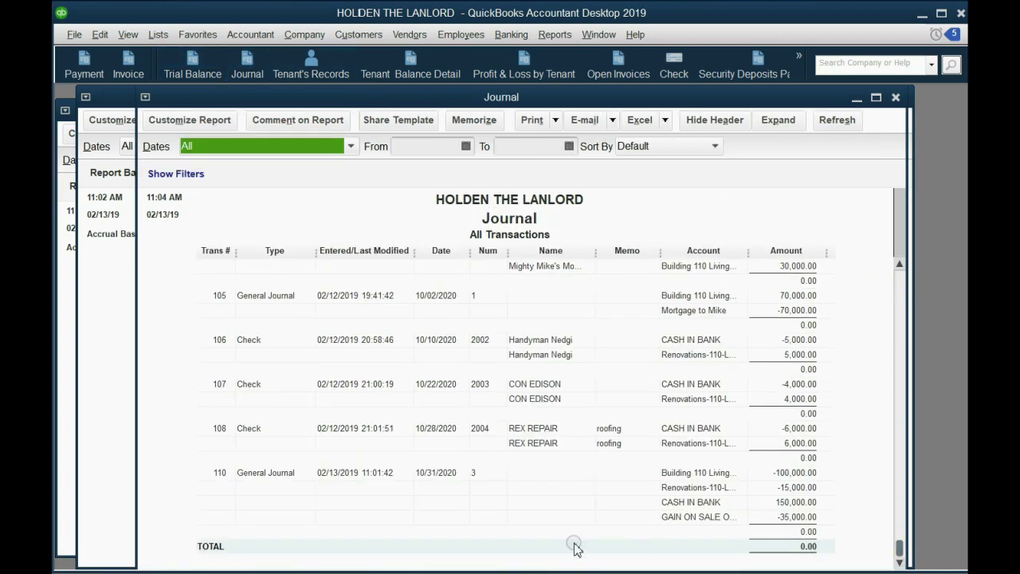
double_click(433, 475)
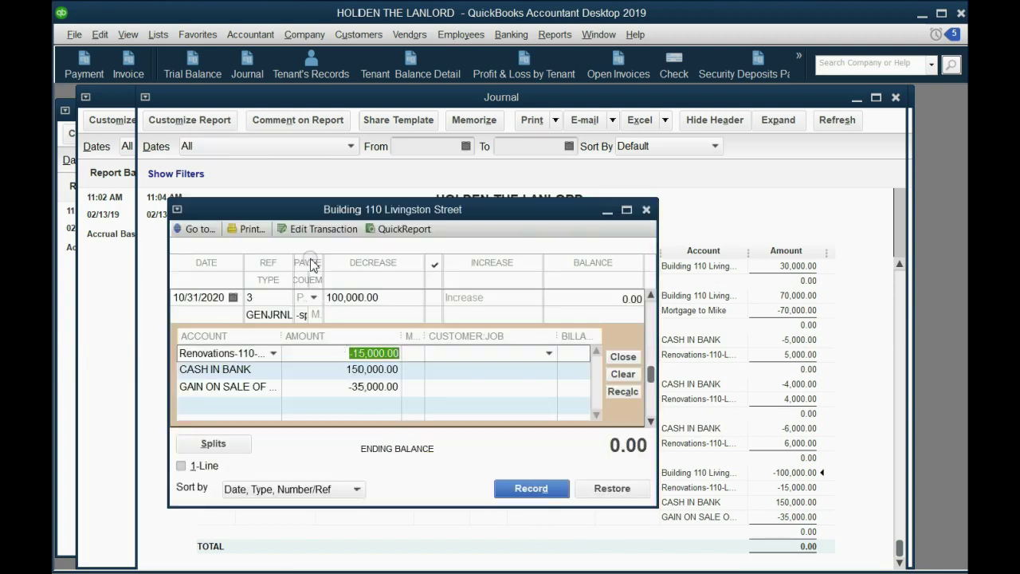
left_click(314, 229)
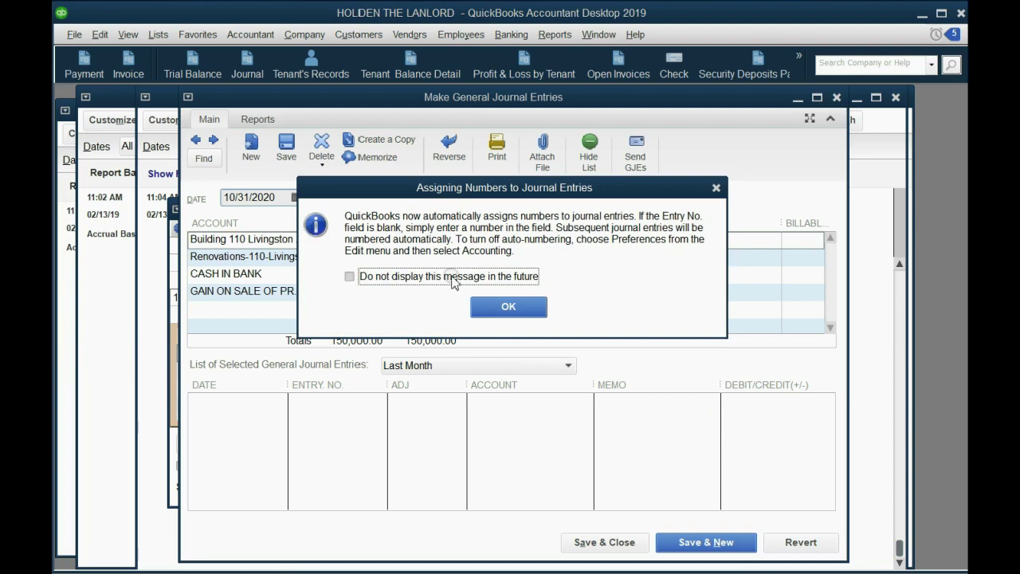
left_click(510, 309)
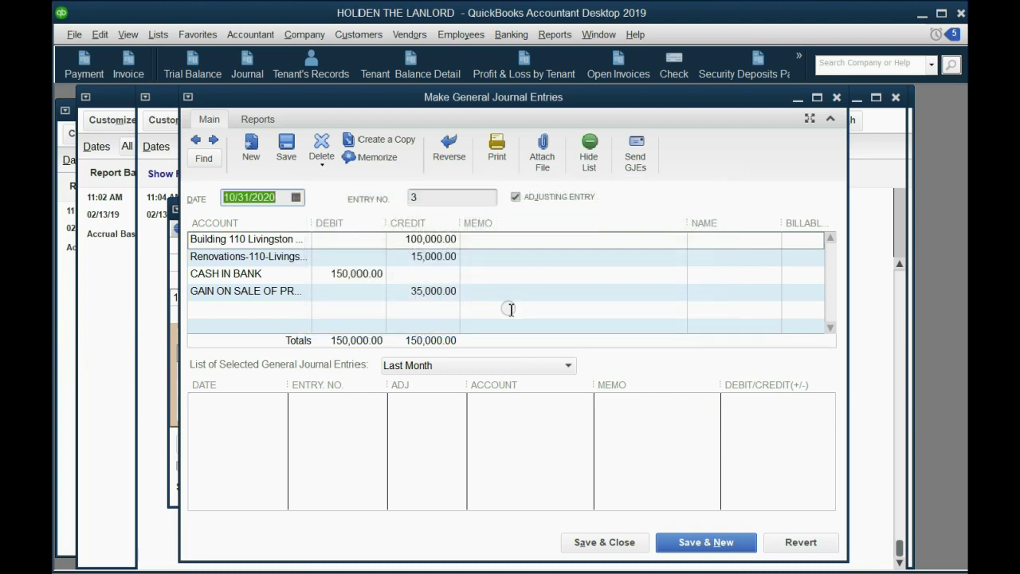
- Delete the existing house sale entry and credit Building 110 Livingston Street for 100,000.00 on the first line of a new 10/31/2020 entry
left_click(322, 147)
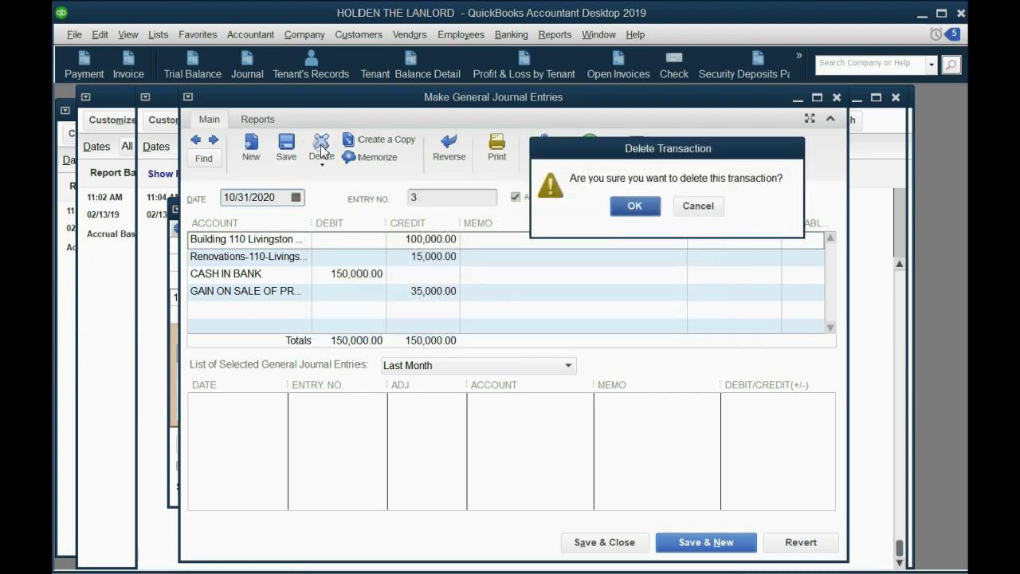
left_click(638, 208)
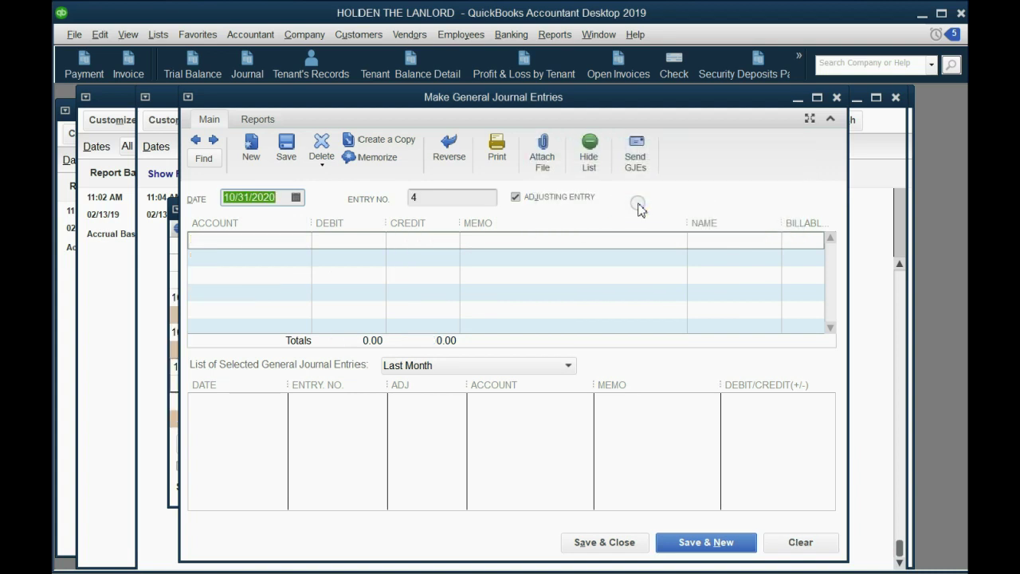
left_click(306, 243)
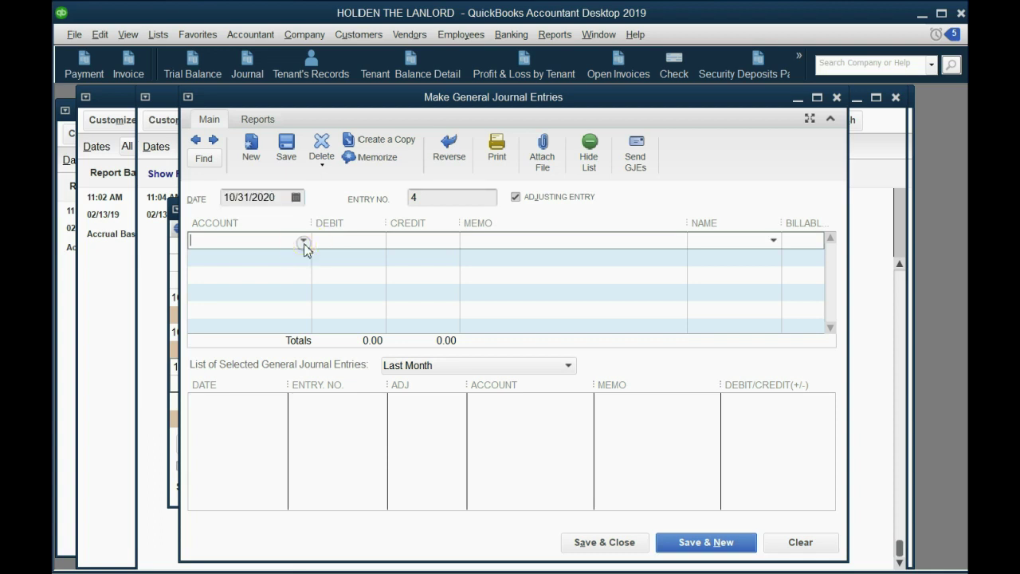
left_click(304, 241)
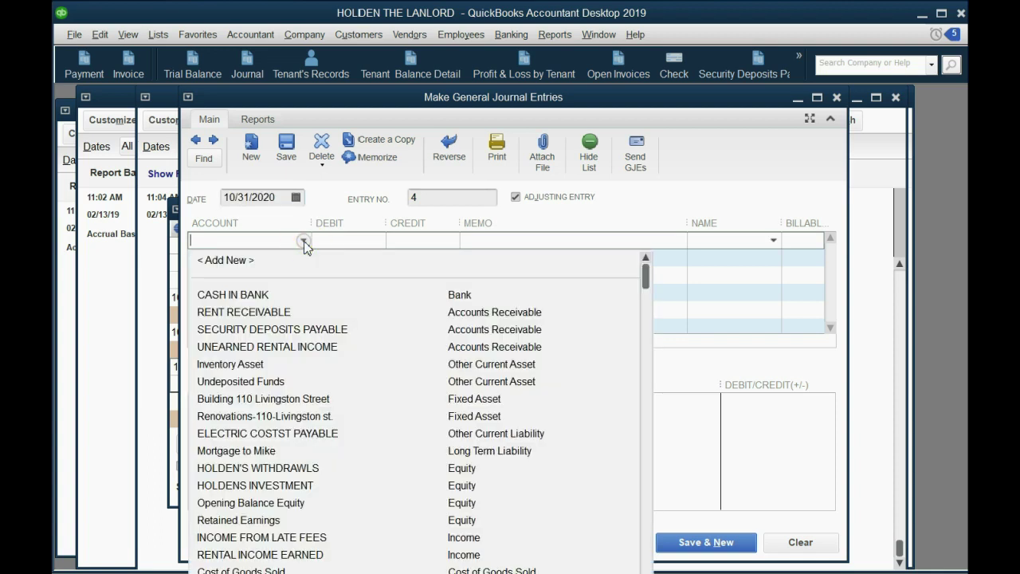
left_click(306, 398)
left_click(431, 241)
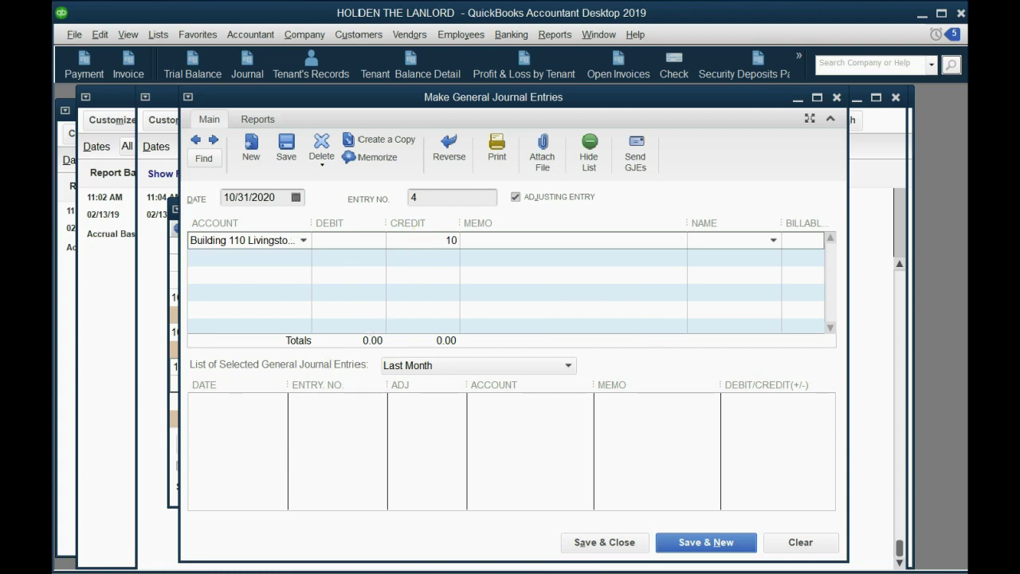
key("Tab")
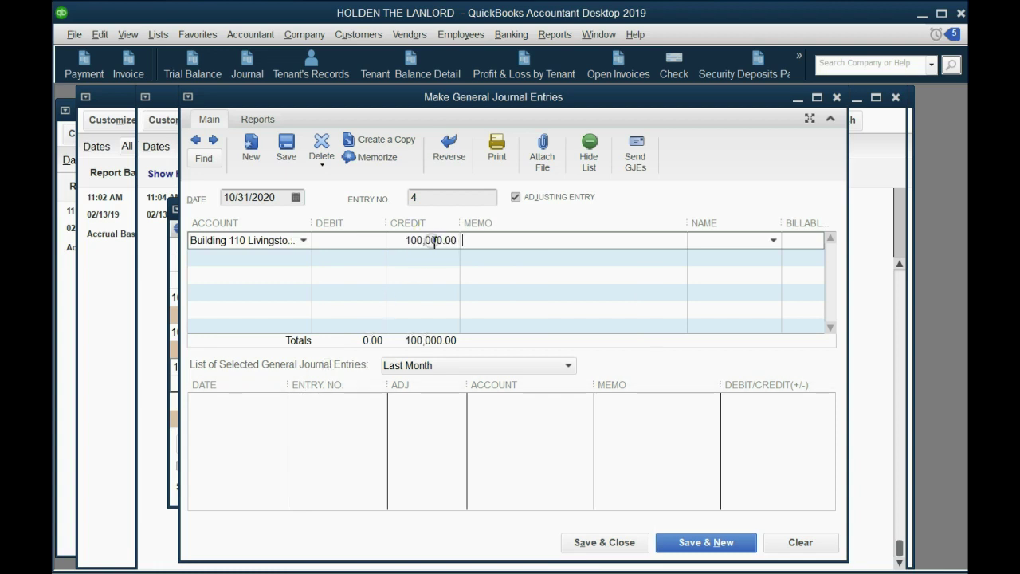
left_click(300, 259)
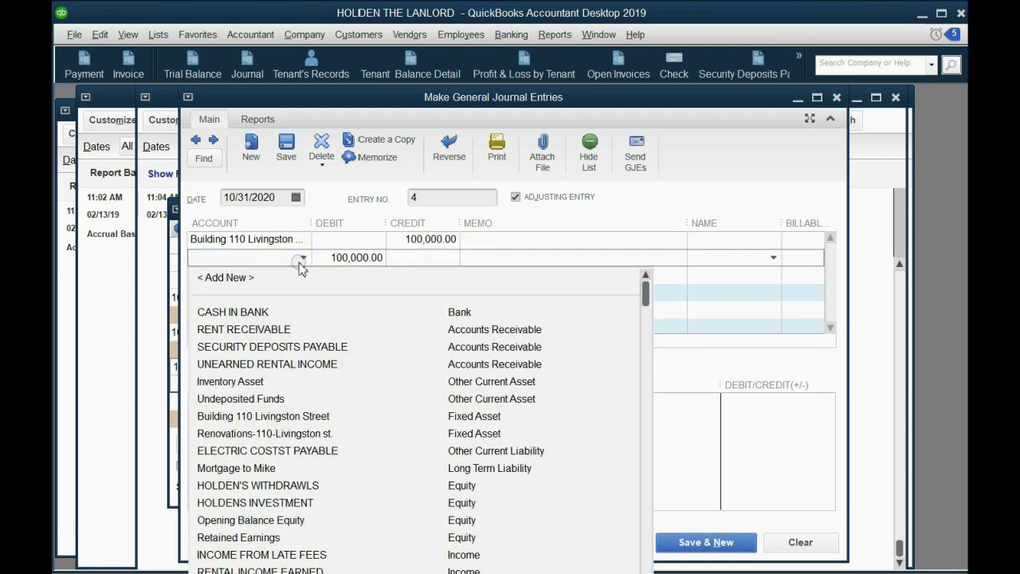
left_click(305, 434)
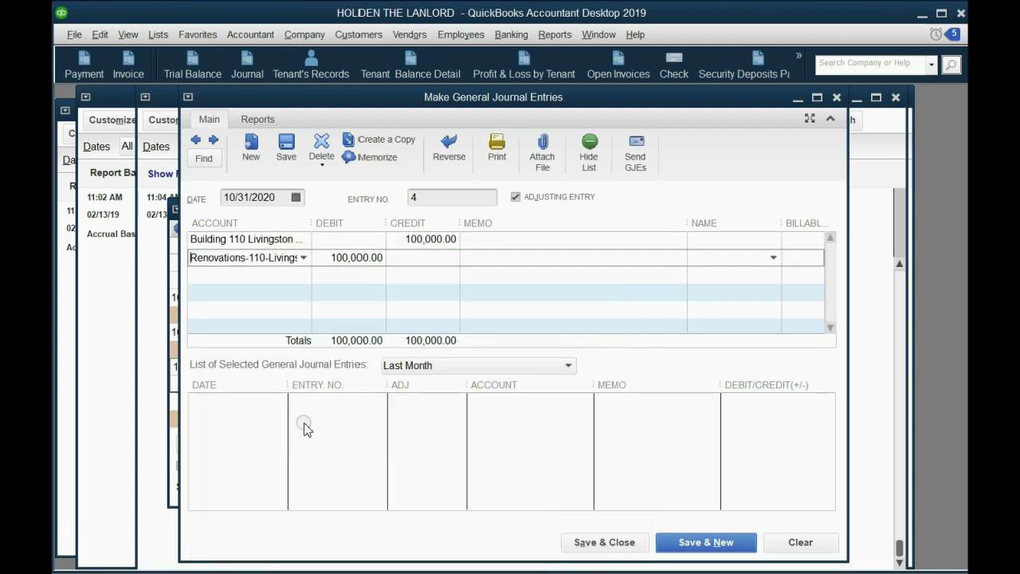
left_click_drag(330, 257, 406, 260)
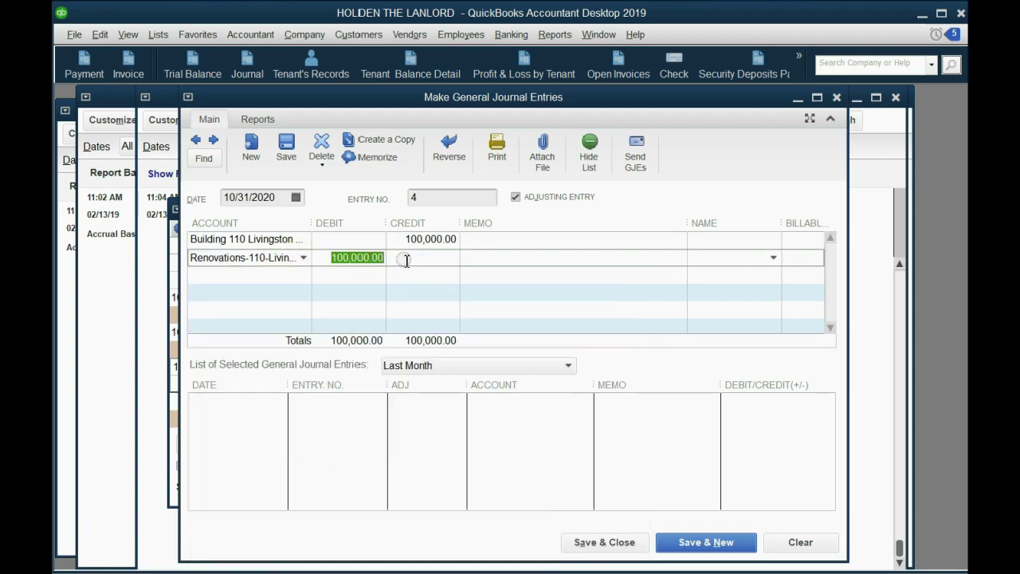
key("Delete")
left_click(442, 261)
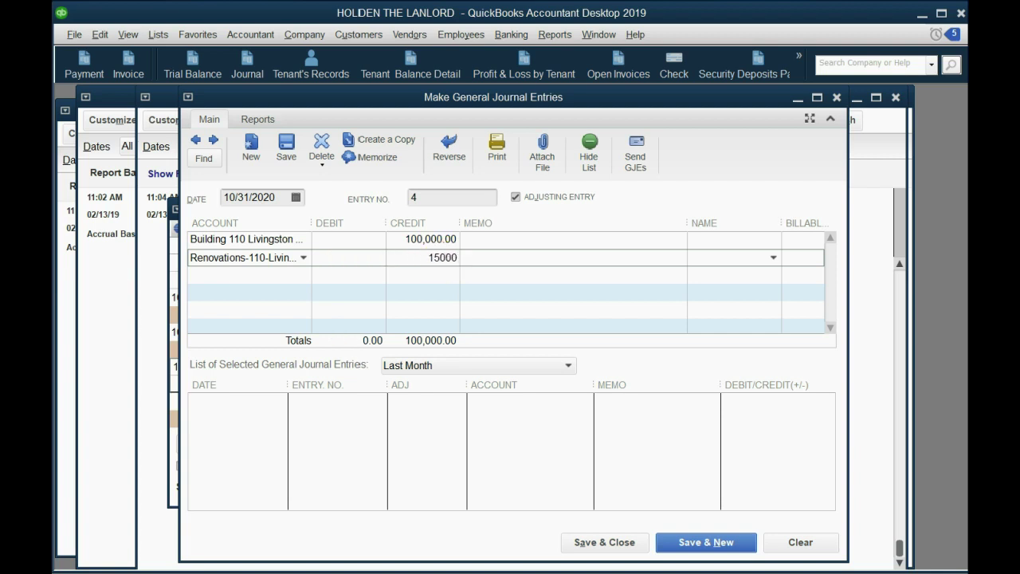
key("Tab")
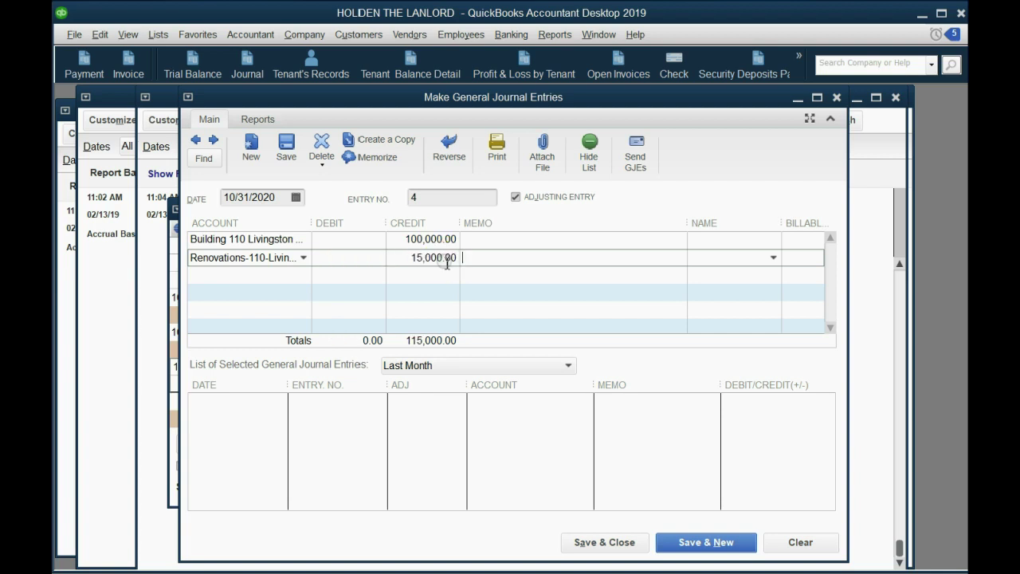
- Debit CASH IN BANK for 95,000.00 on the third line of the journal entry
left_click(303, 275)
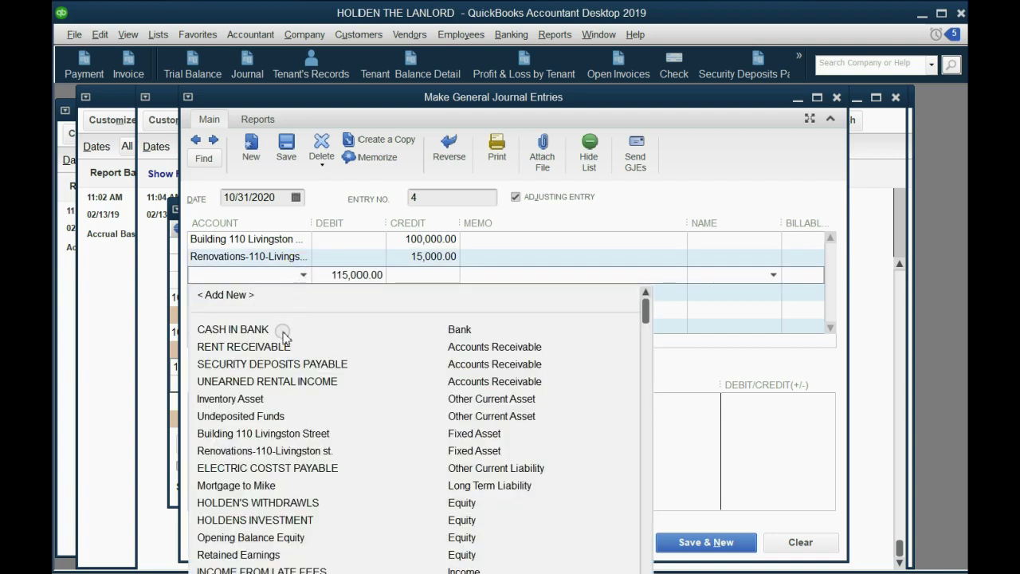
left_click(283, 326)
left_click_drag(327, 275, 408, 276)
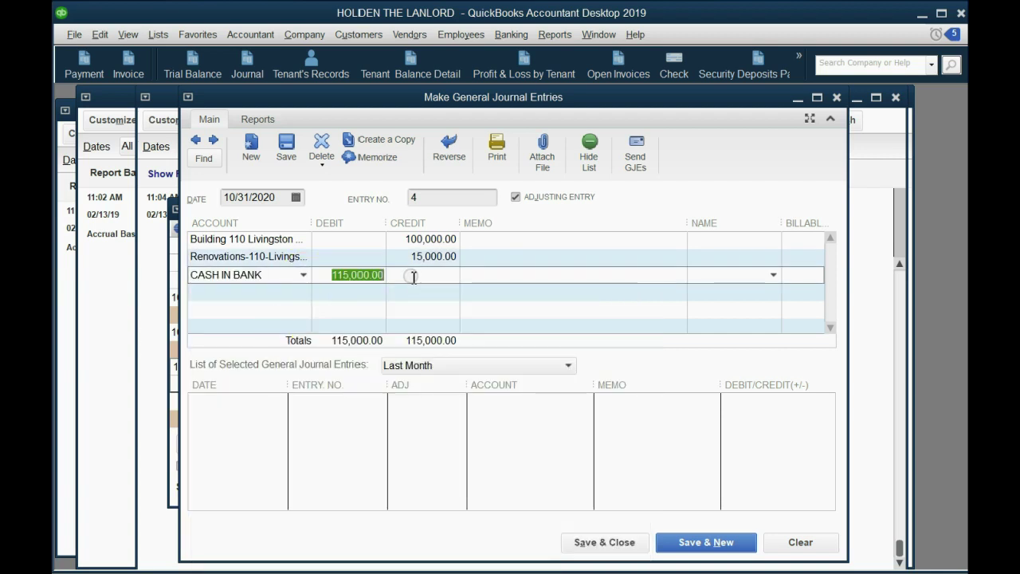
type("95000")
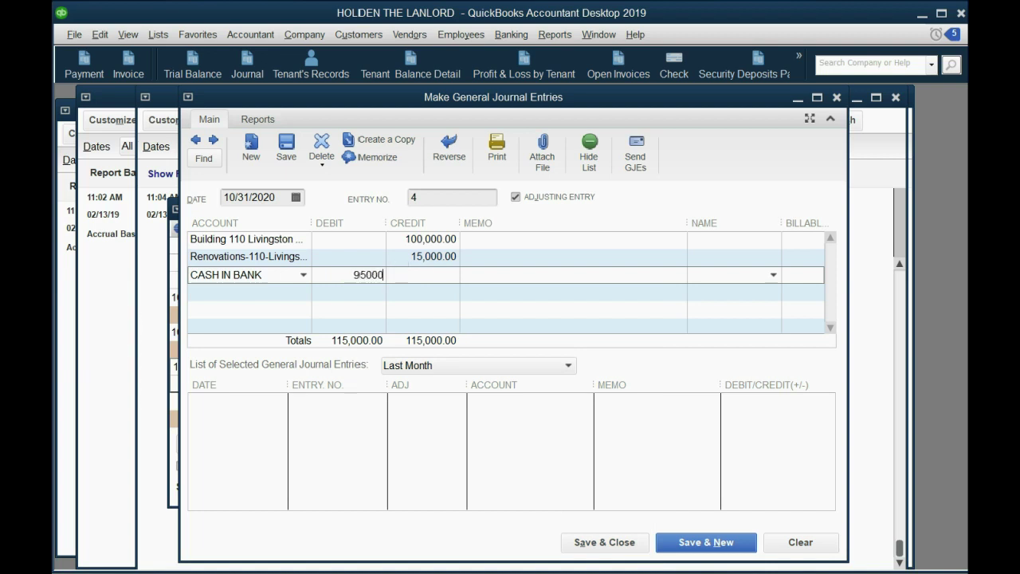
key("Tab")
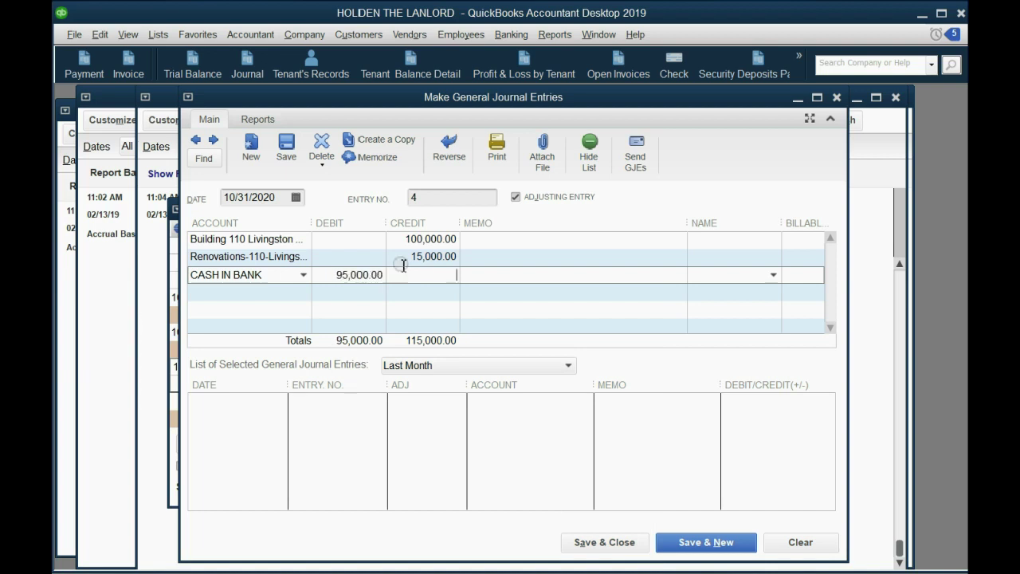
key("Tab")
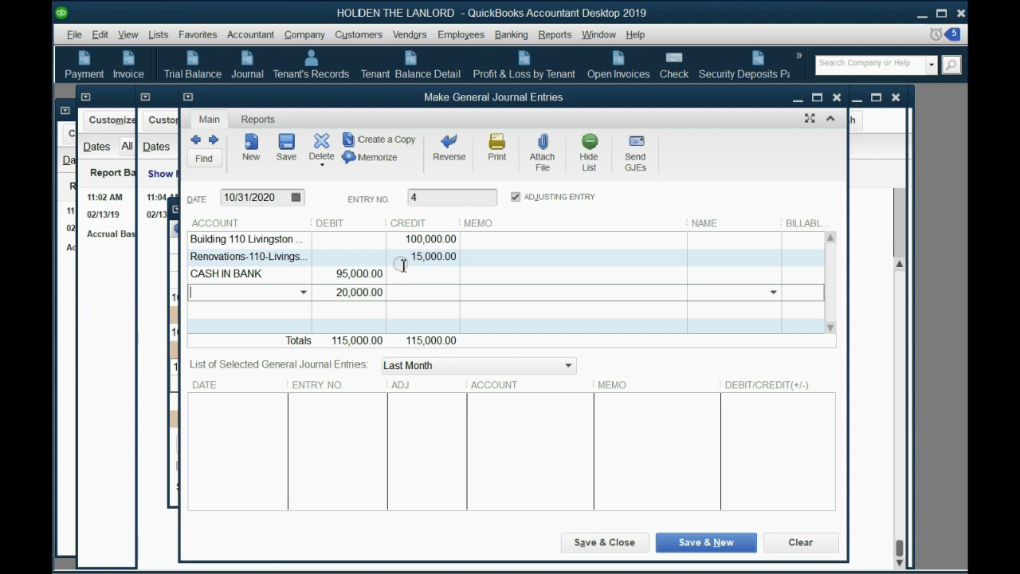
- Compare the cash debit with the building and renovations credits in the journal entry
left_click(333, 273)
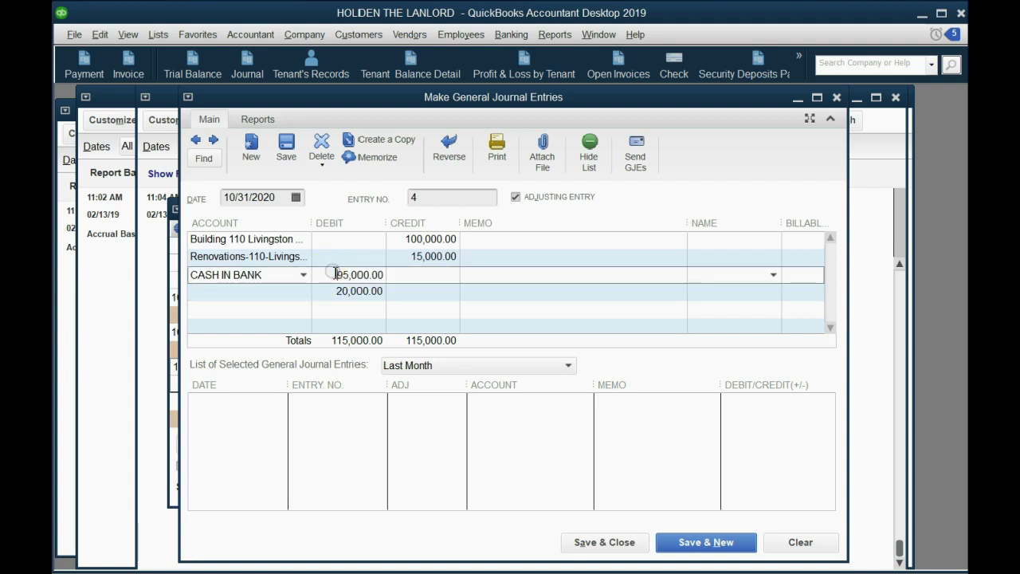
left_click(425, 240)
left_click(423, 257)
left_click(422, 239)
left_click(424, 255)
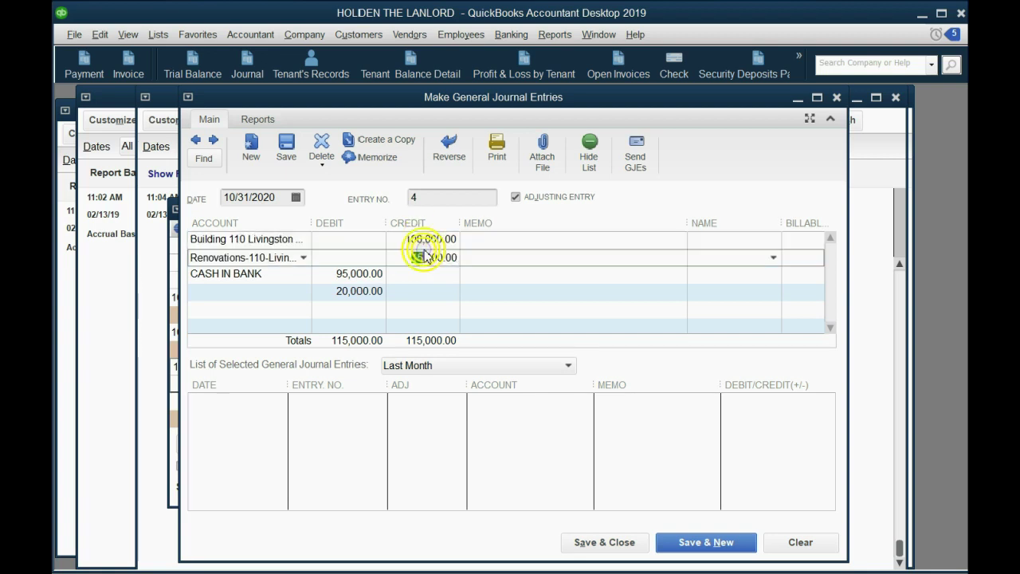
left_click(389, 274)
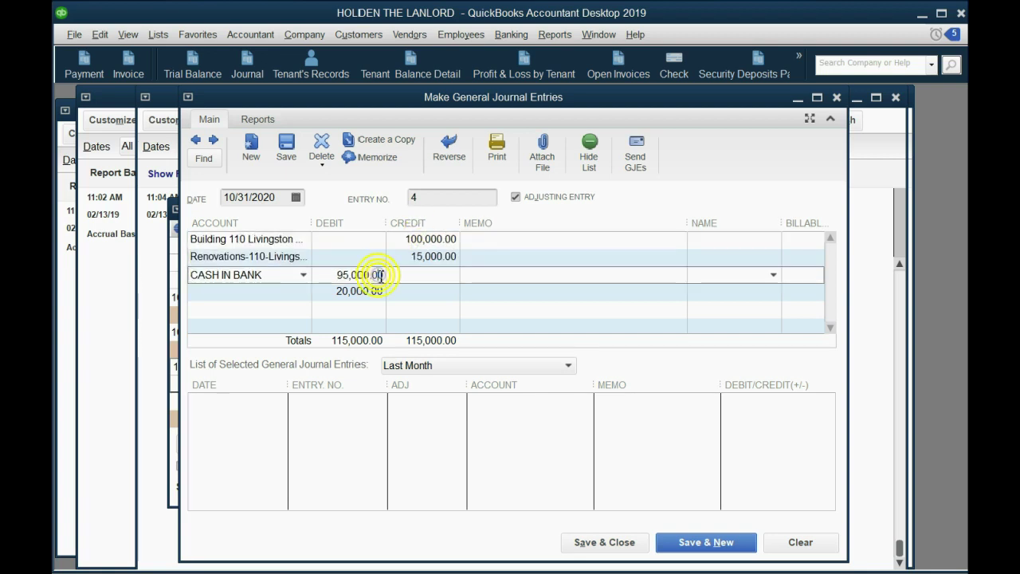
left_click(426, 239)
left_click(424, 256)
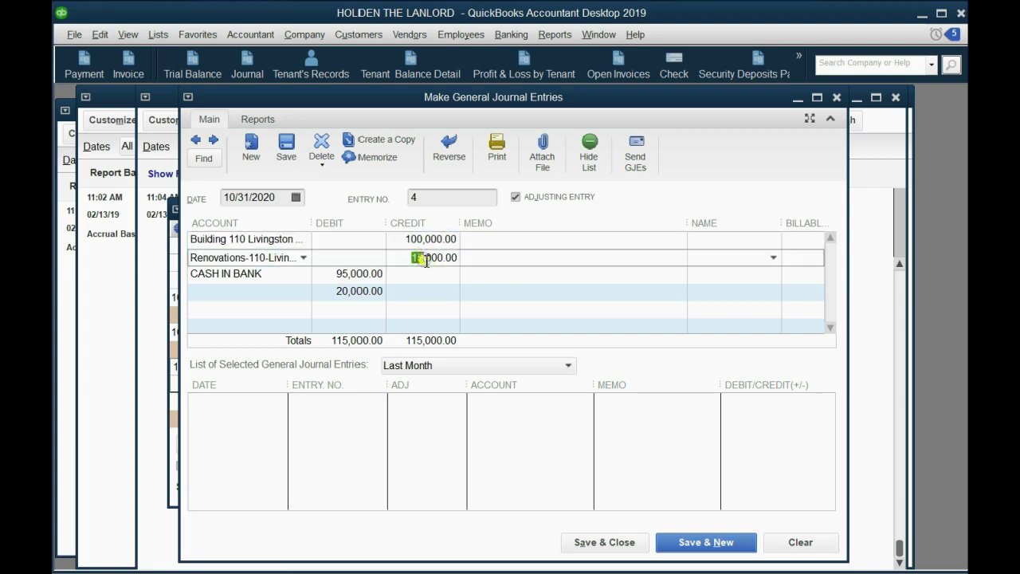
left_click(426, 239)
left_click(420, 256)
- Assign the remaining 20,000.00 debit on the fourth line to the LOSS ON SALE OF PROPERTY account
left_click(307, 294)
left_click(305, 293)
scroll(390, 510, "down", 4)
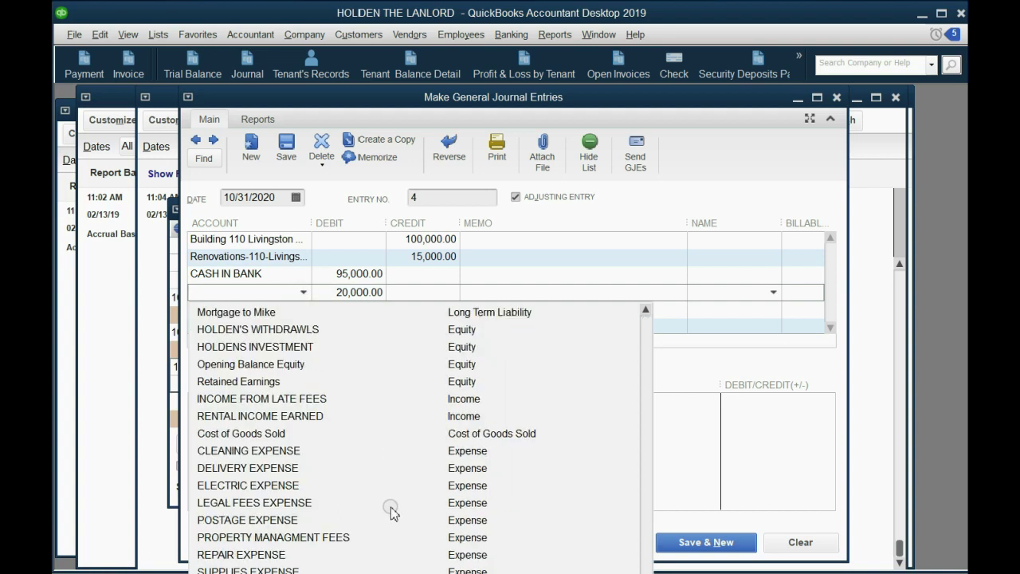
left_click(248, 562)
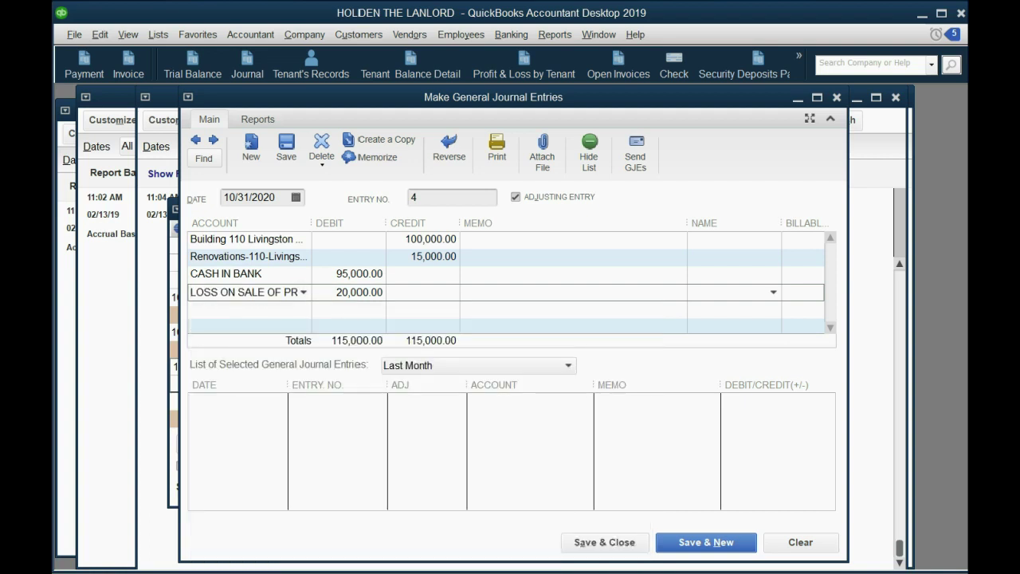
left_click(398, 292)
- Save and close the journal entry, and close the building register and Journal report to return to the Profit & Loss report
left_click(594, 539)
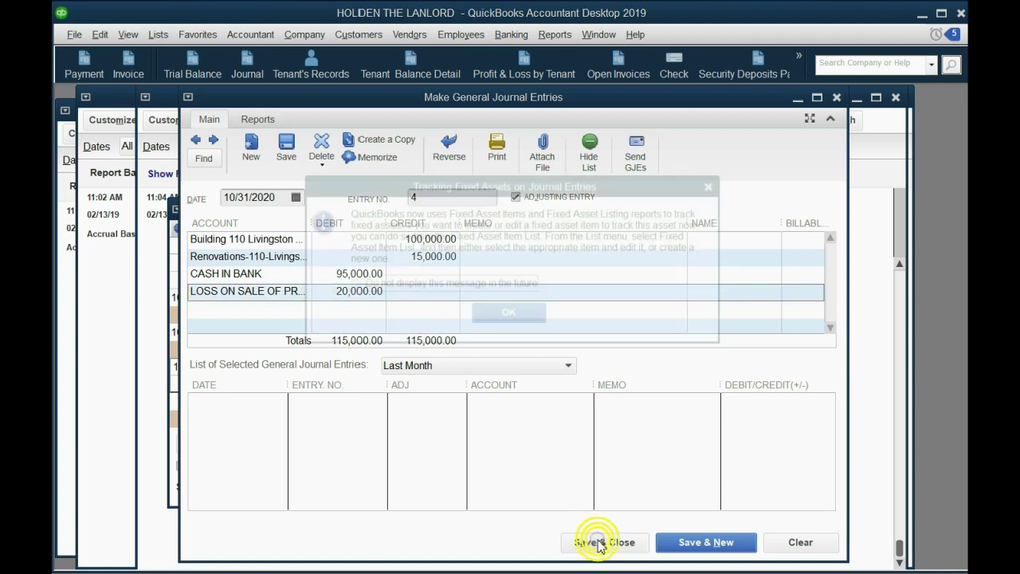
left_click(493, 319)
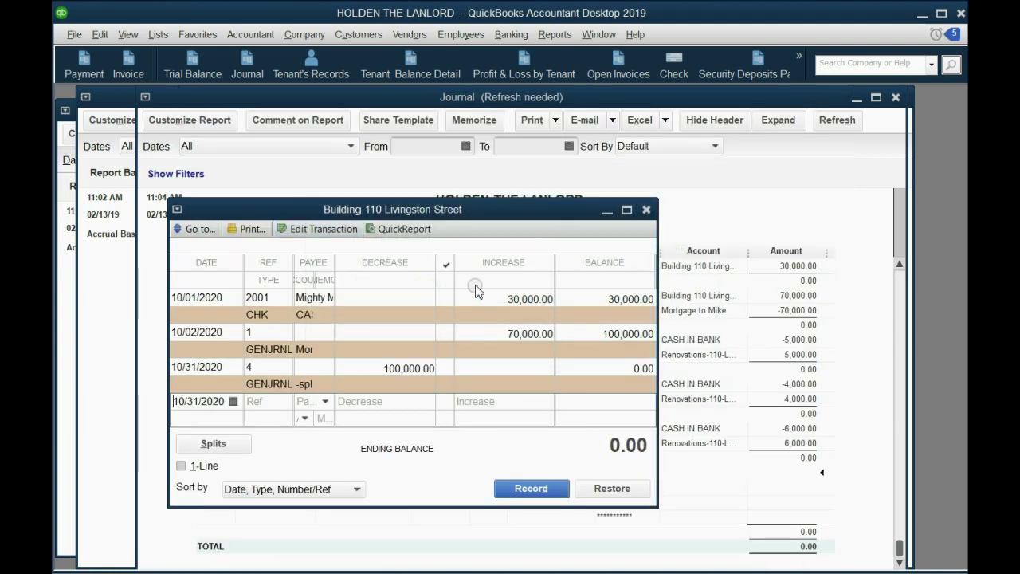
left_click(647, 209)
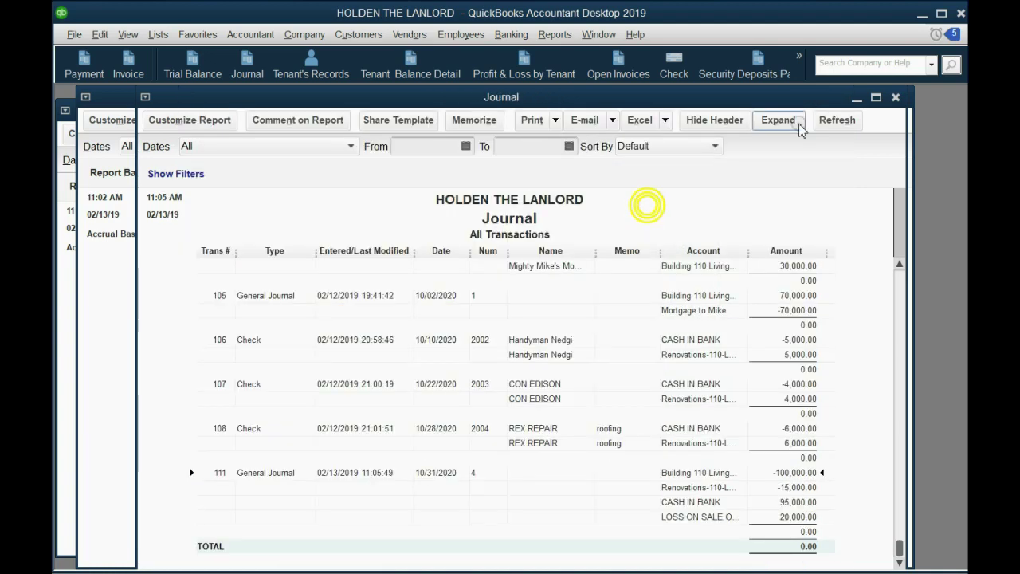
left_click(895, 96)
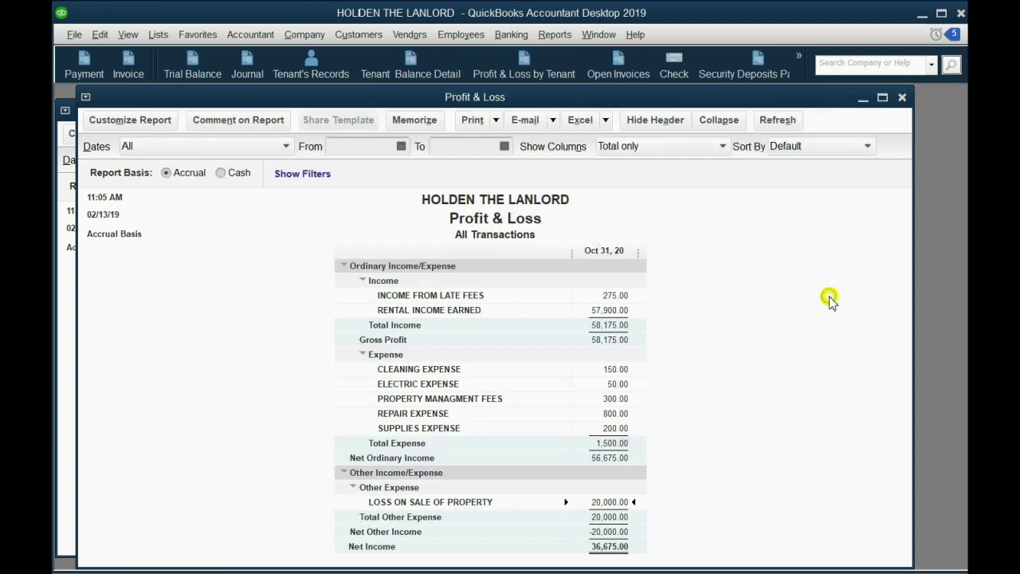